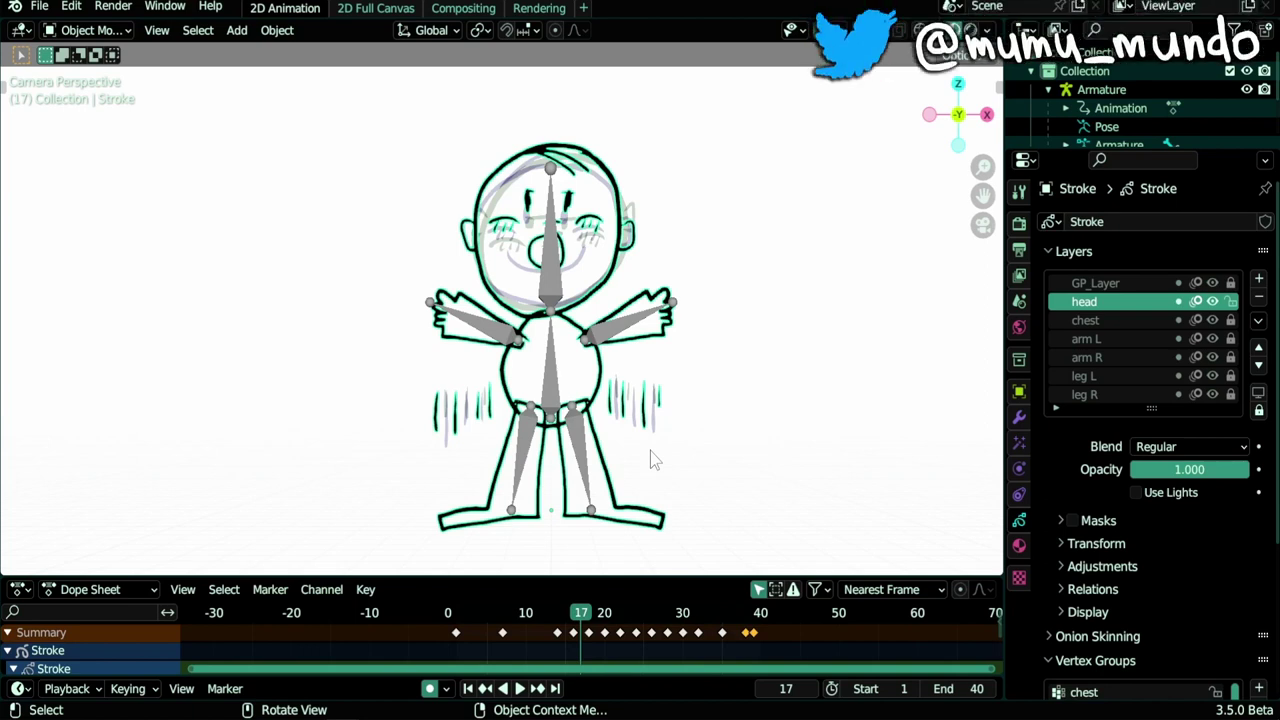
Play the character animation with viewport overlays hidden, return to frame 1 and show the overlays again
key("space")
key("shift+alt+z")
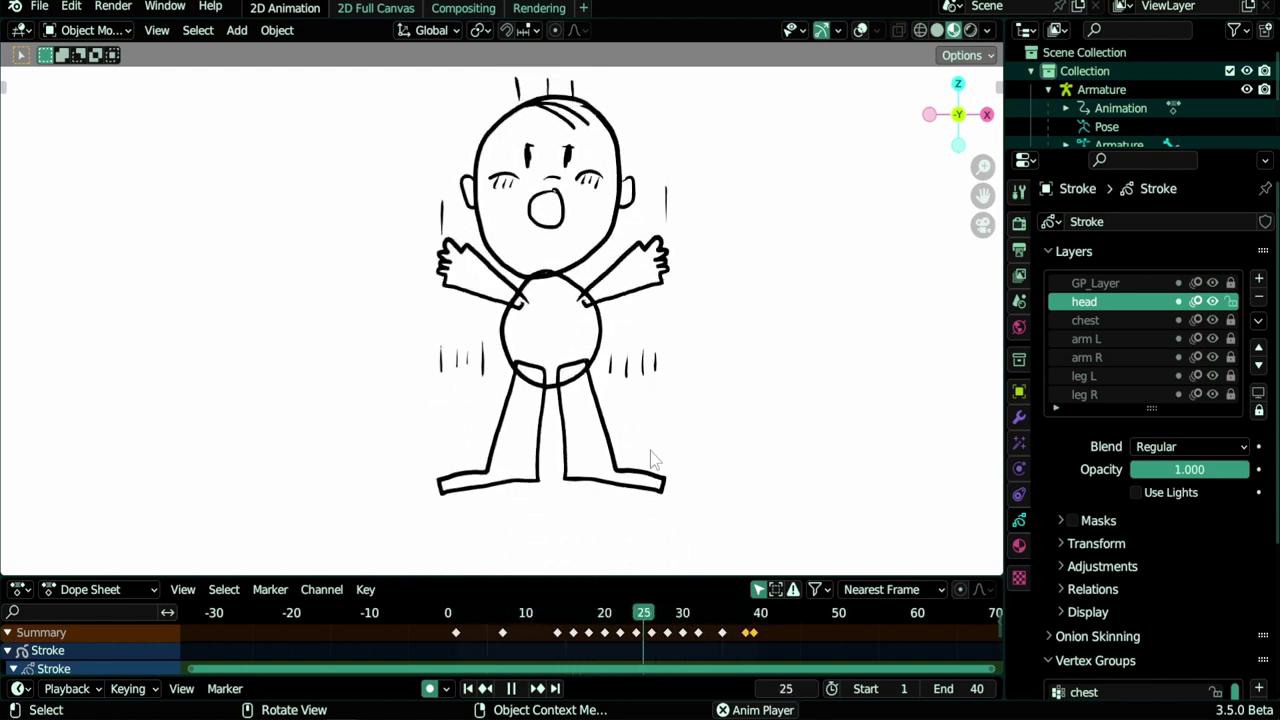
scroll(568, 380, "down", 4)
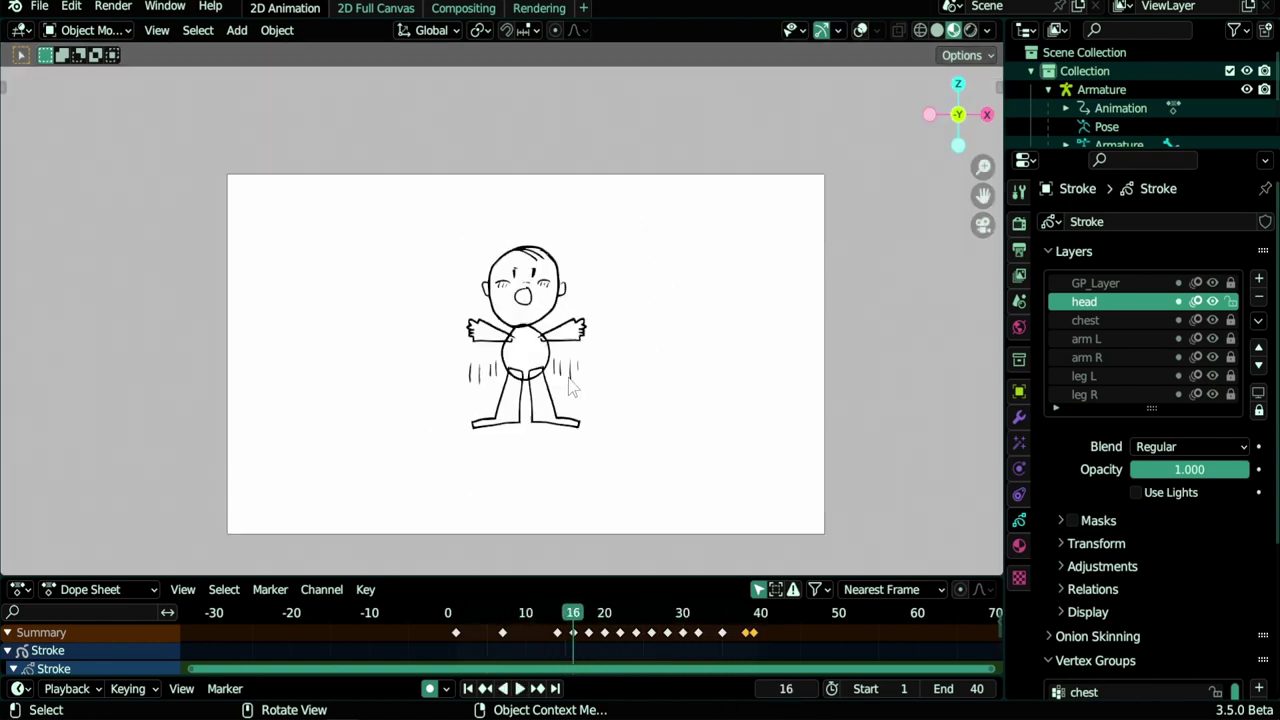
scroll(557, 447, "up", 2)
scroll(557, 447, "down", 1)
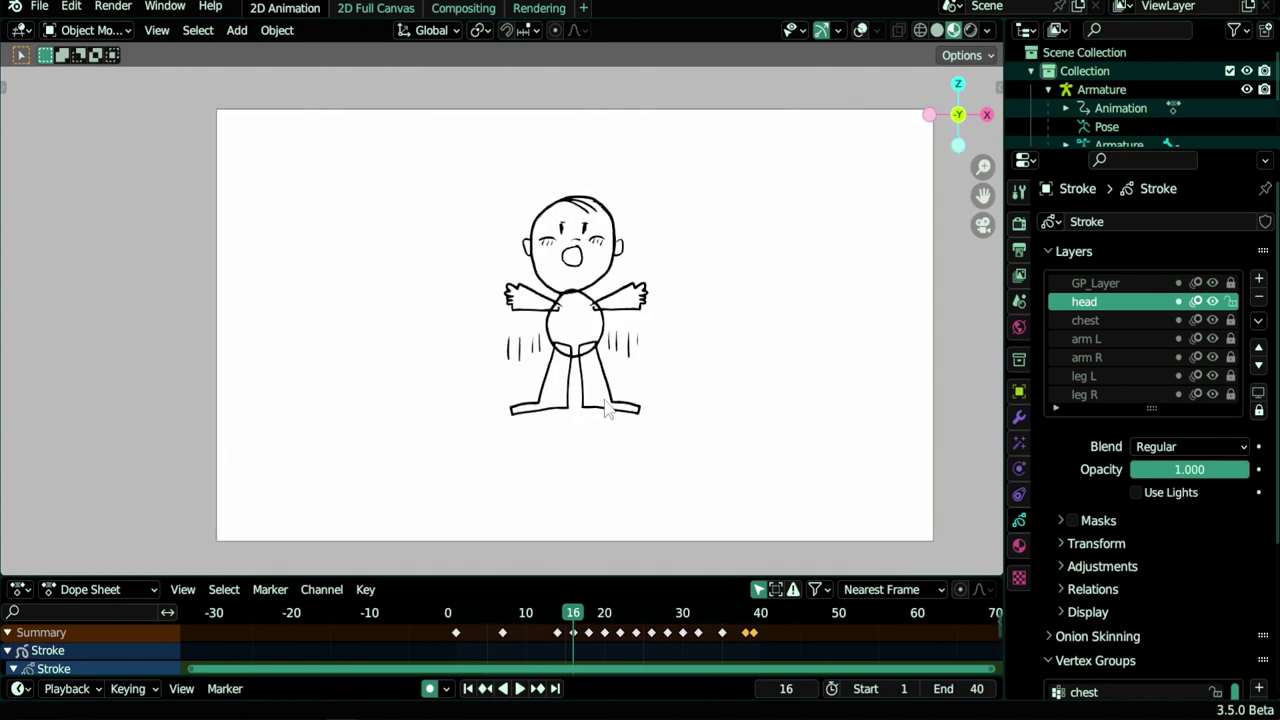
middle_click_drag(608, 408, 638, 420, "shift")
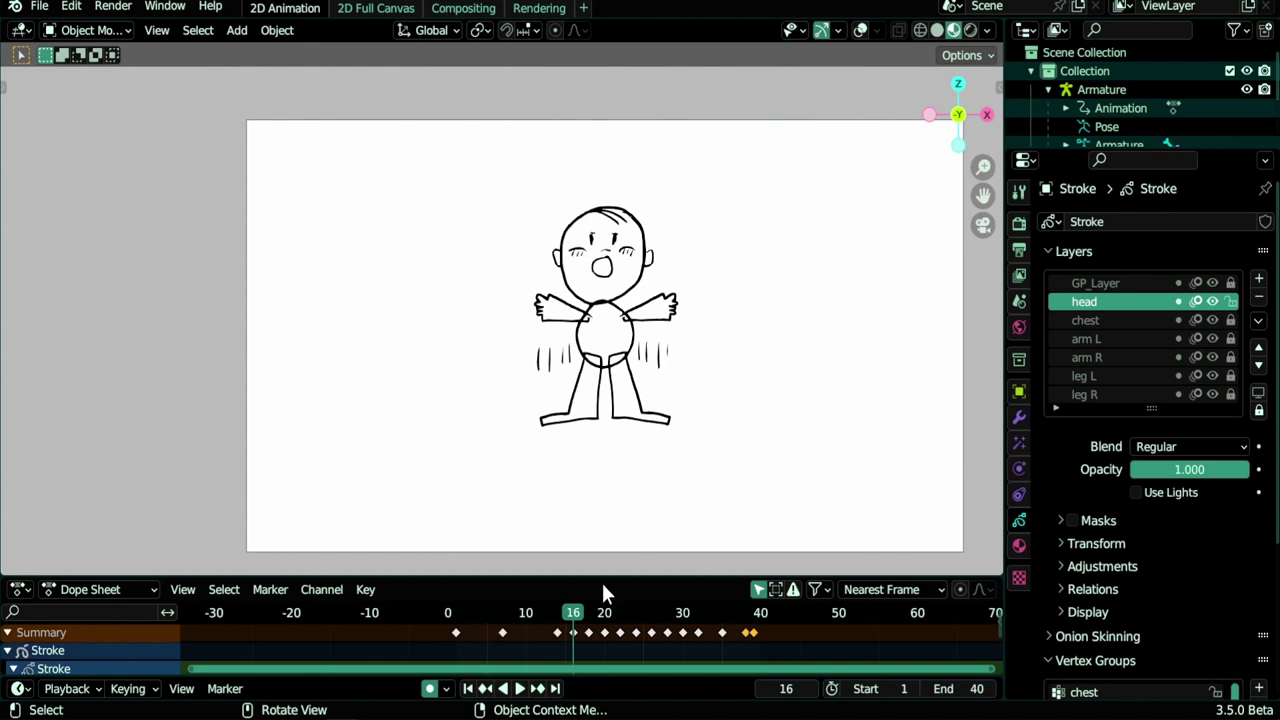
key("shift+Left")
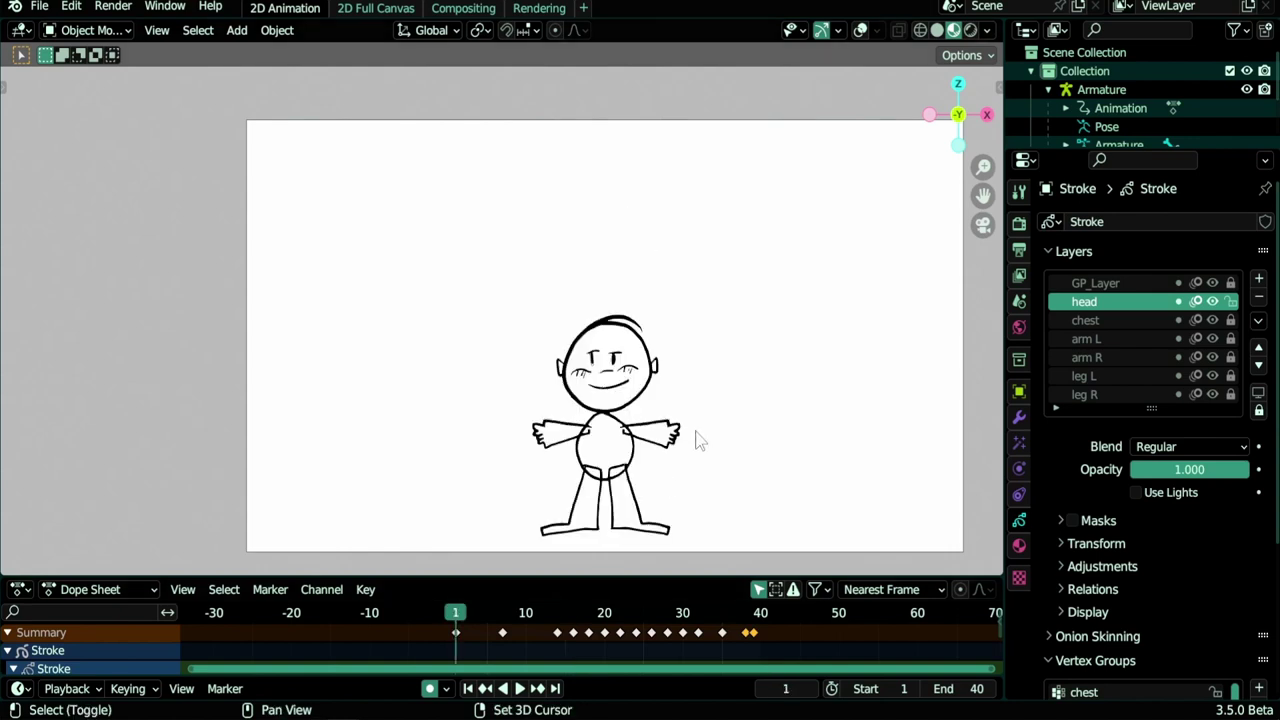
key("shift+alt+z")
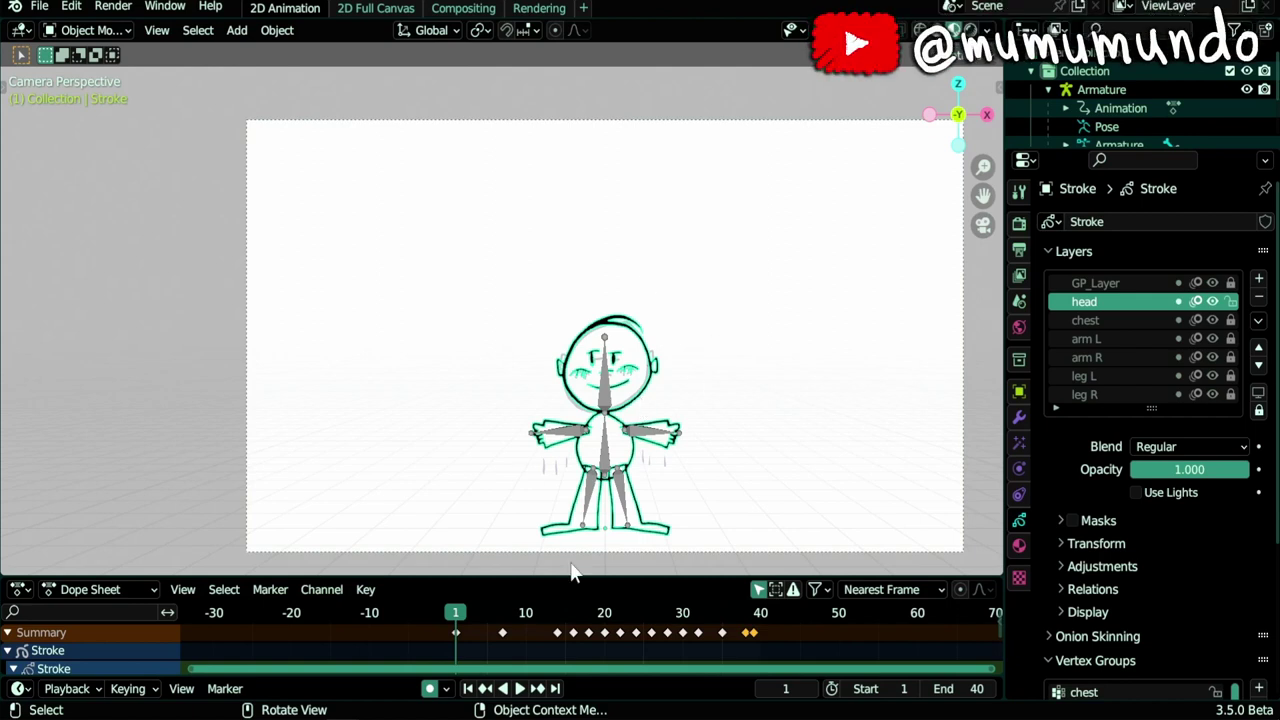
Create a linked duplicate of the Stroke character and place it beside the camera frame
left_click(645, 437)
left_click(680, 434)
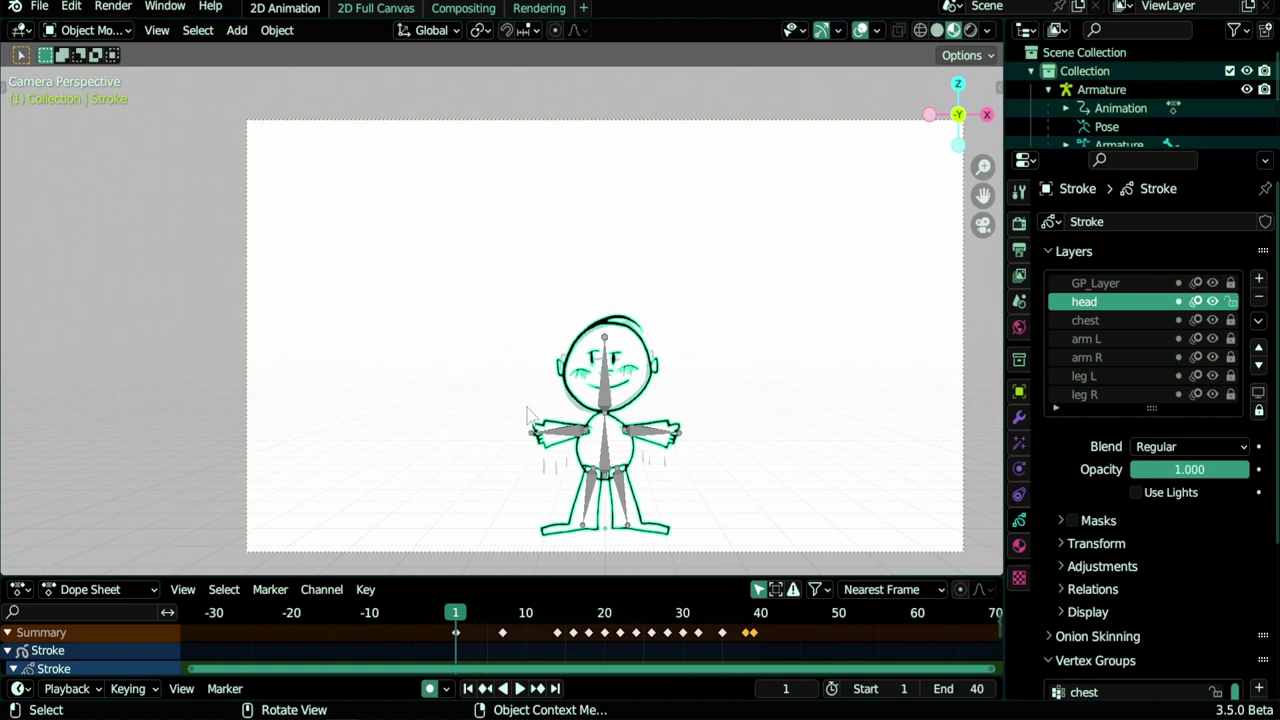
key("alt+d")
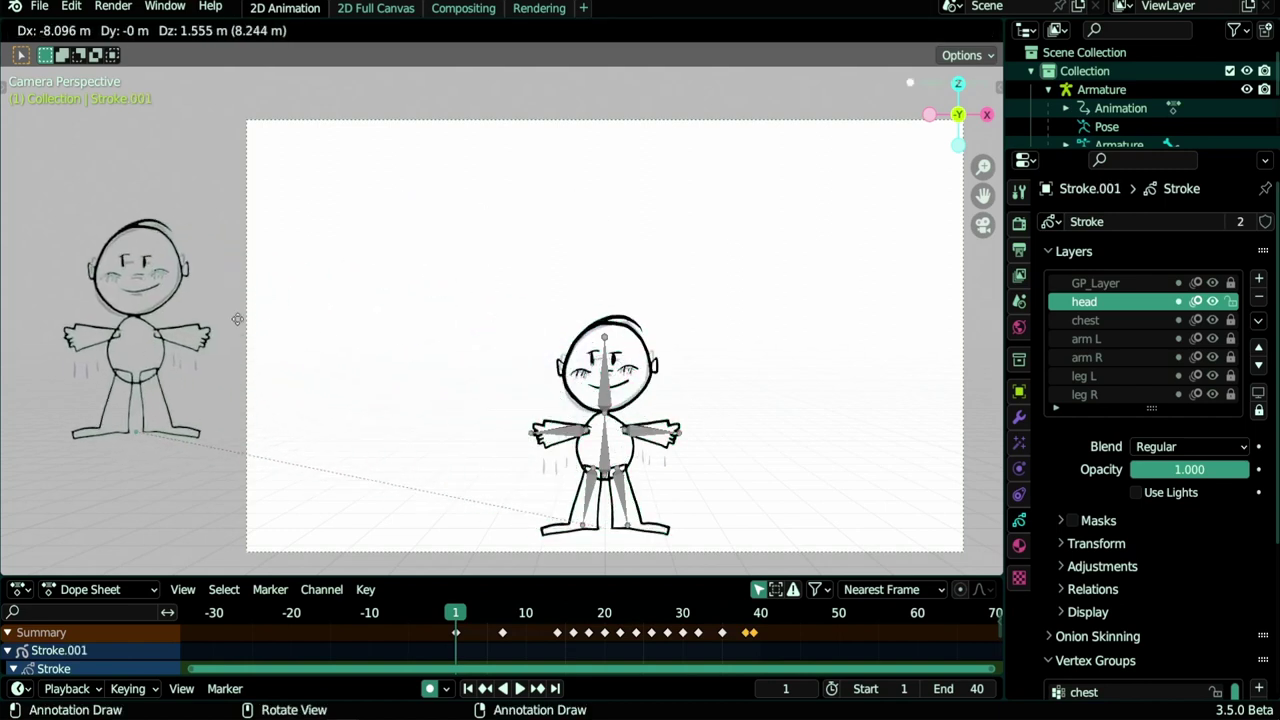
left_click(194, 311)
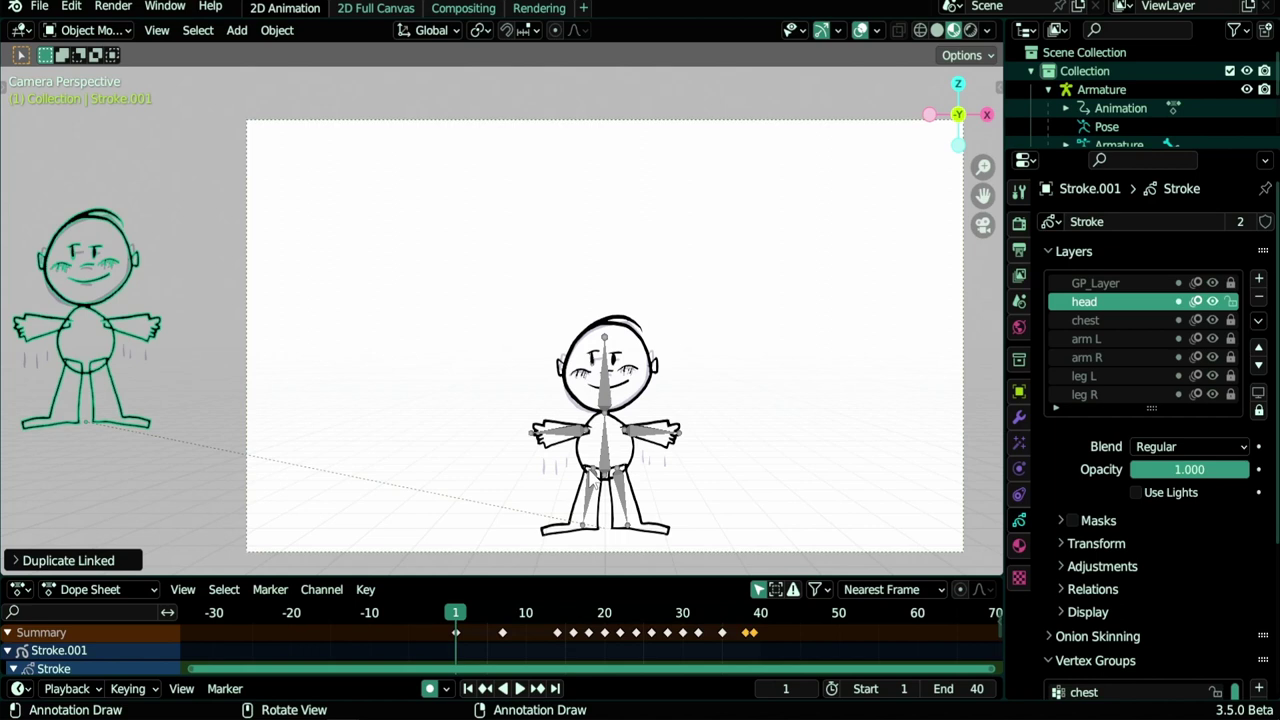
Remove the Armature modifier from the duplicated character and play the animation to check its motion
left_click(1019, 416)
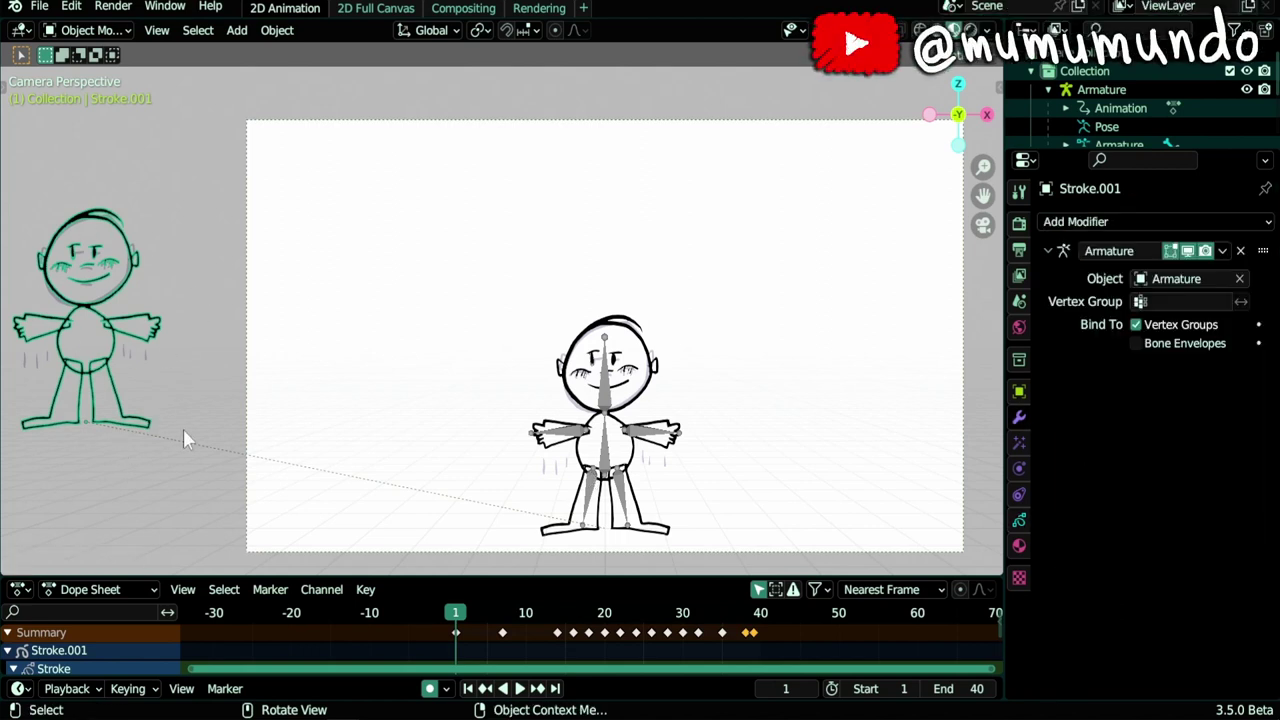
key("space")
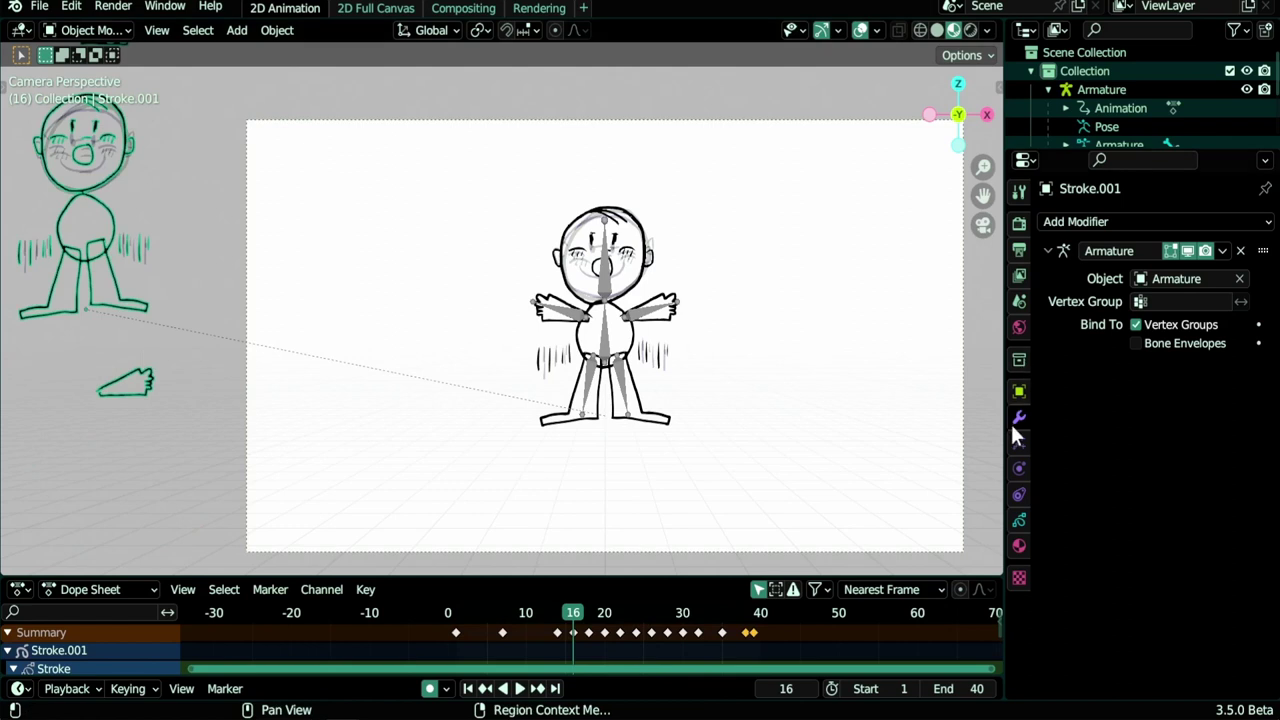
left_click(1240, 251)
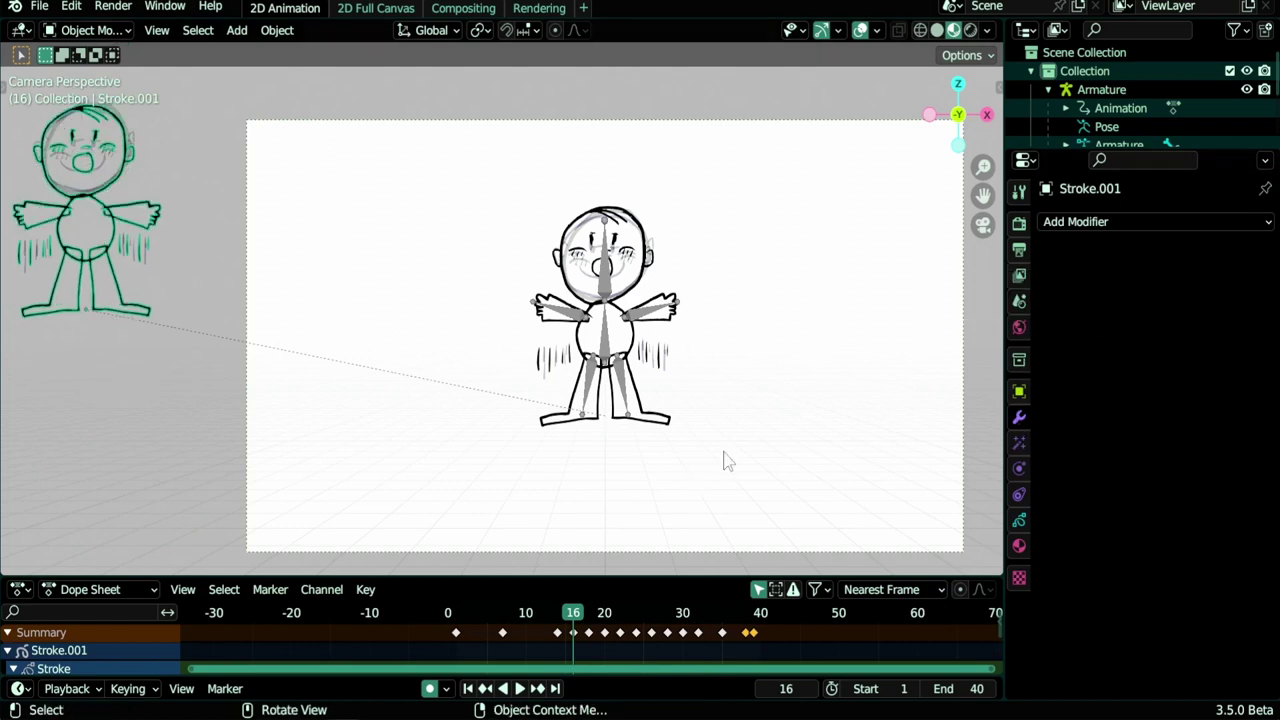
key("space")
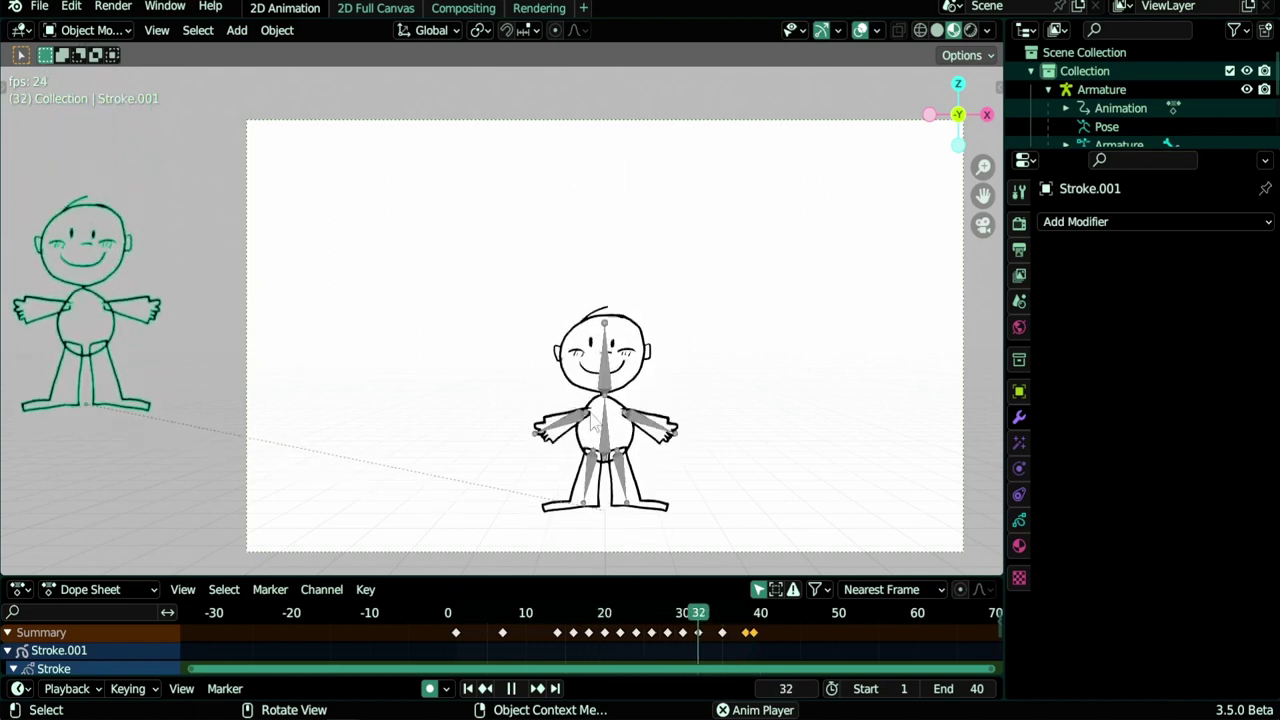
key("space")
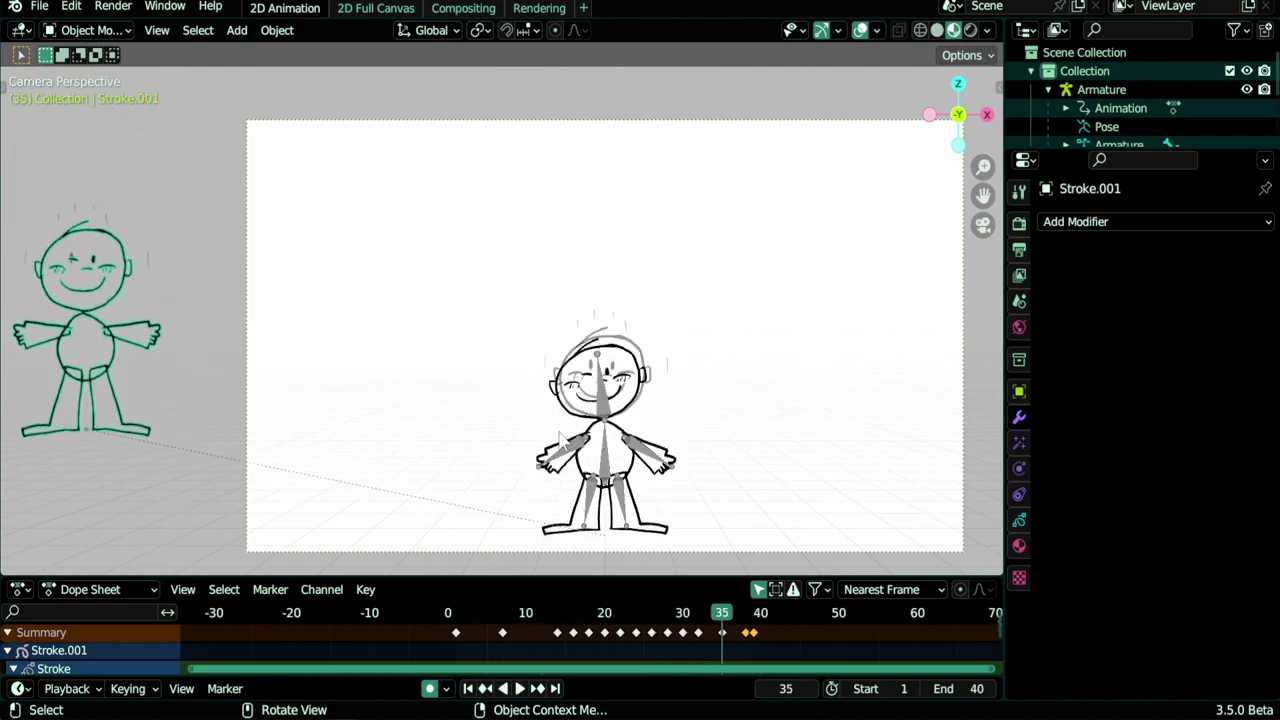
Clear the duplicate's parent and play the animation to check that it stays in place
key("alt+p")
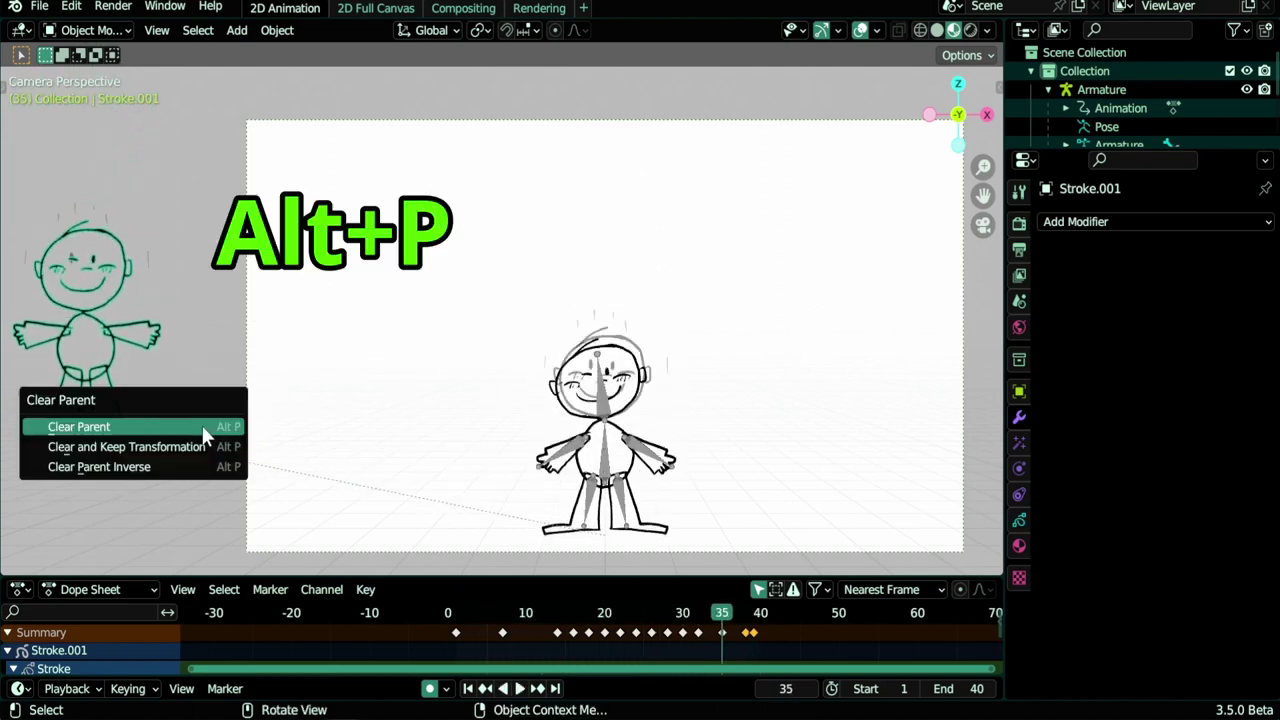
left_click(93, 437)
key("space")
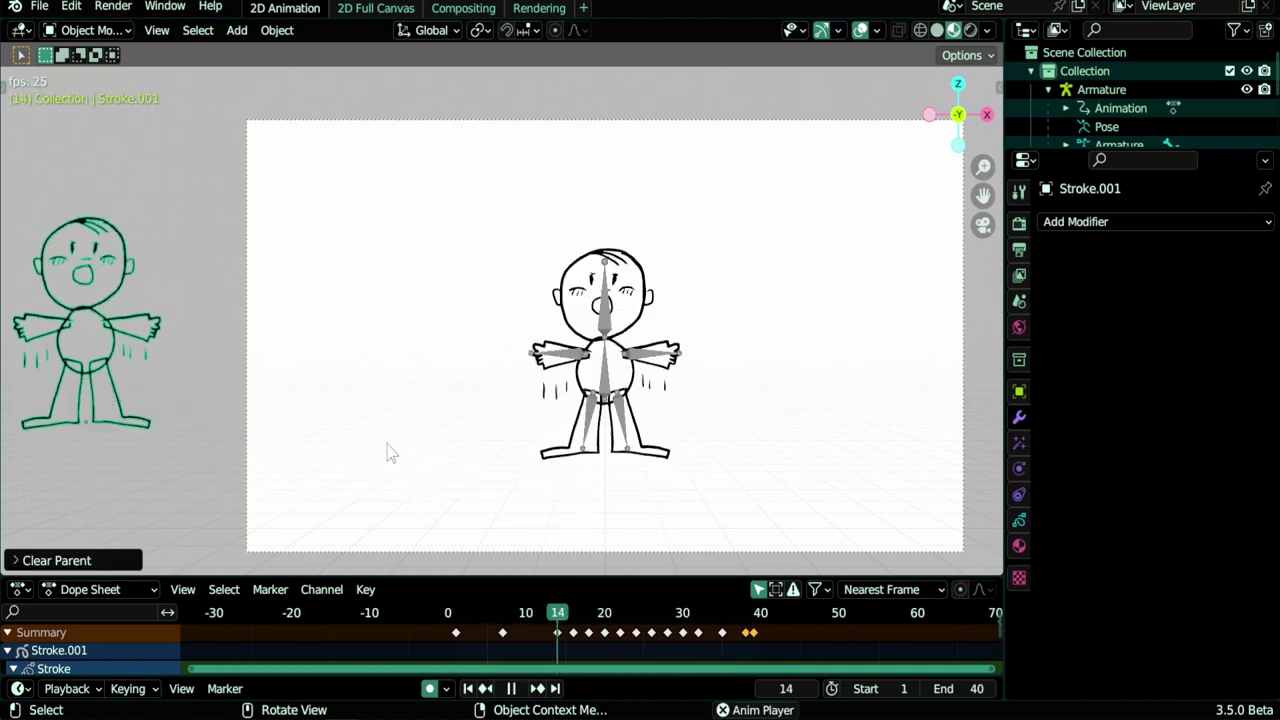
key("space")
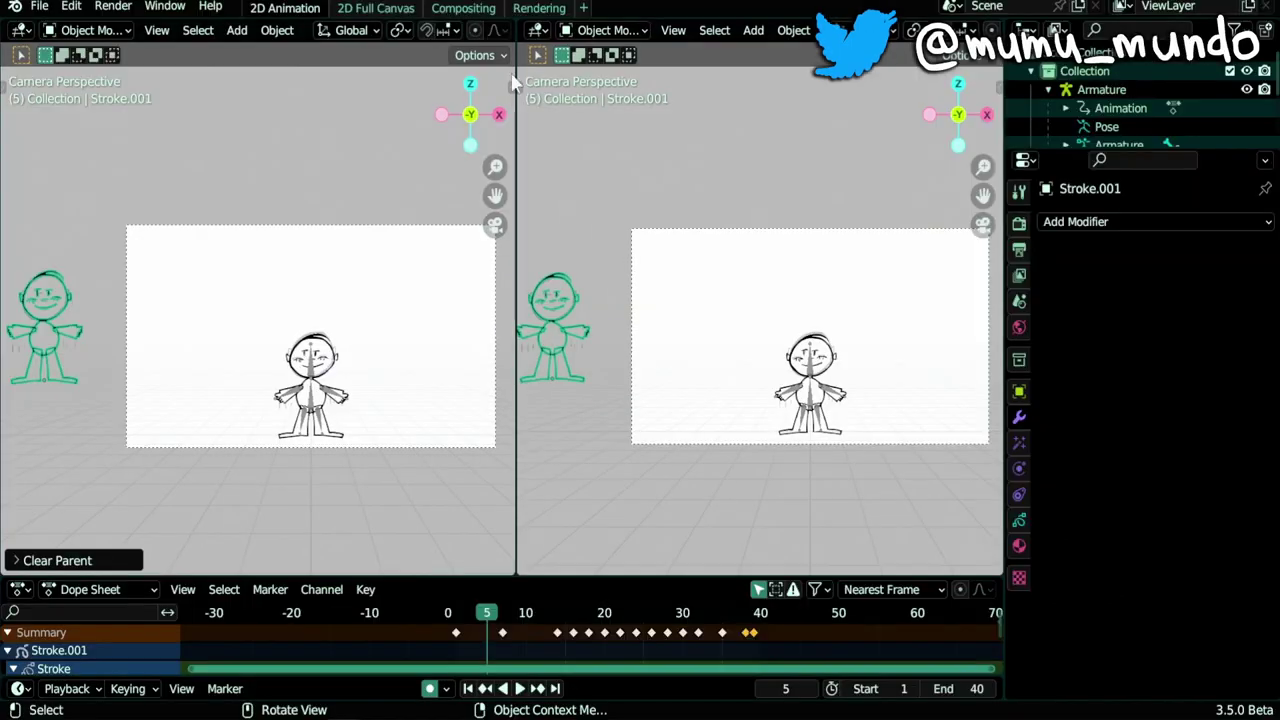
Frame the rigged character in the camera viewport and the duplicate in front orthographic view in the second viewport
scroll(780, 412, "up", 4)
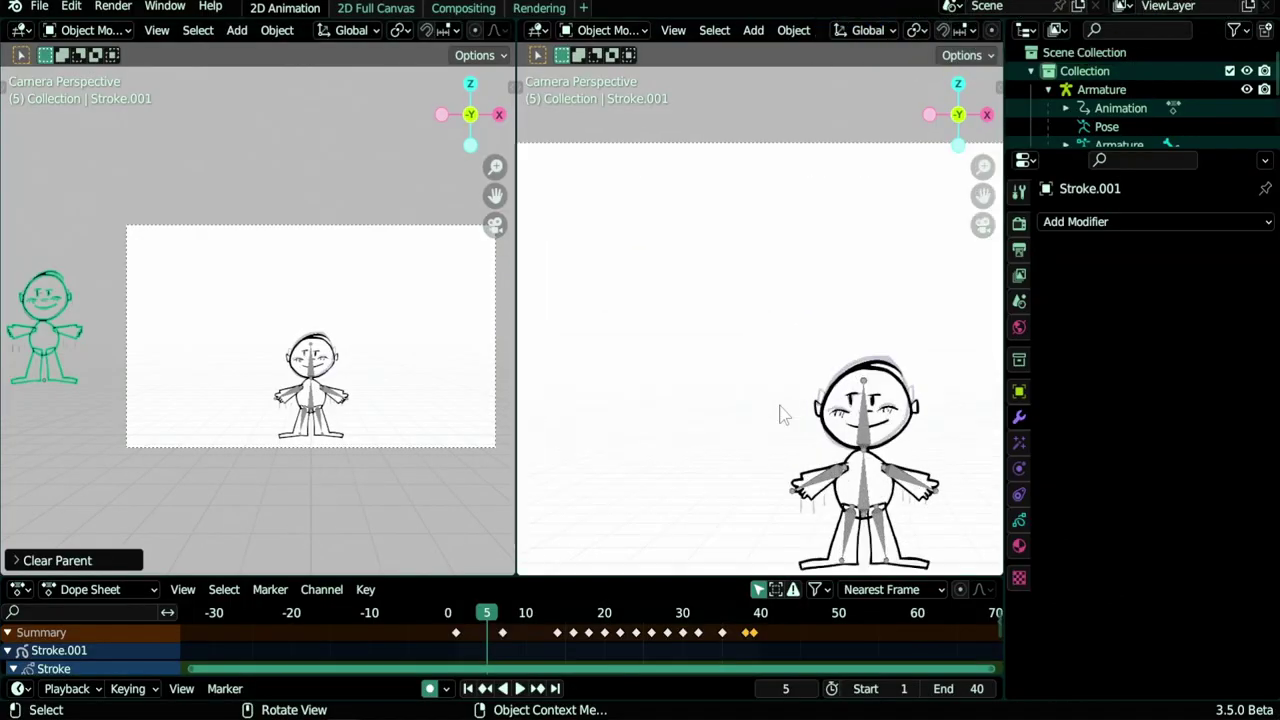
scroll(780, 414, "down", 3)
scroll(277, 400, "up", 4)
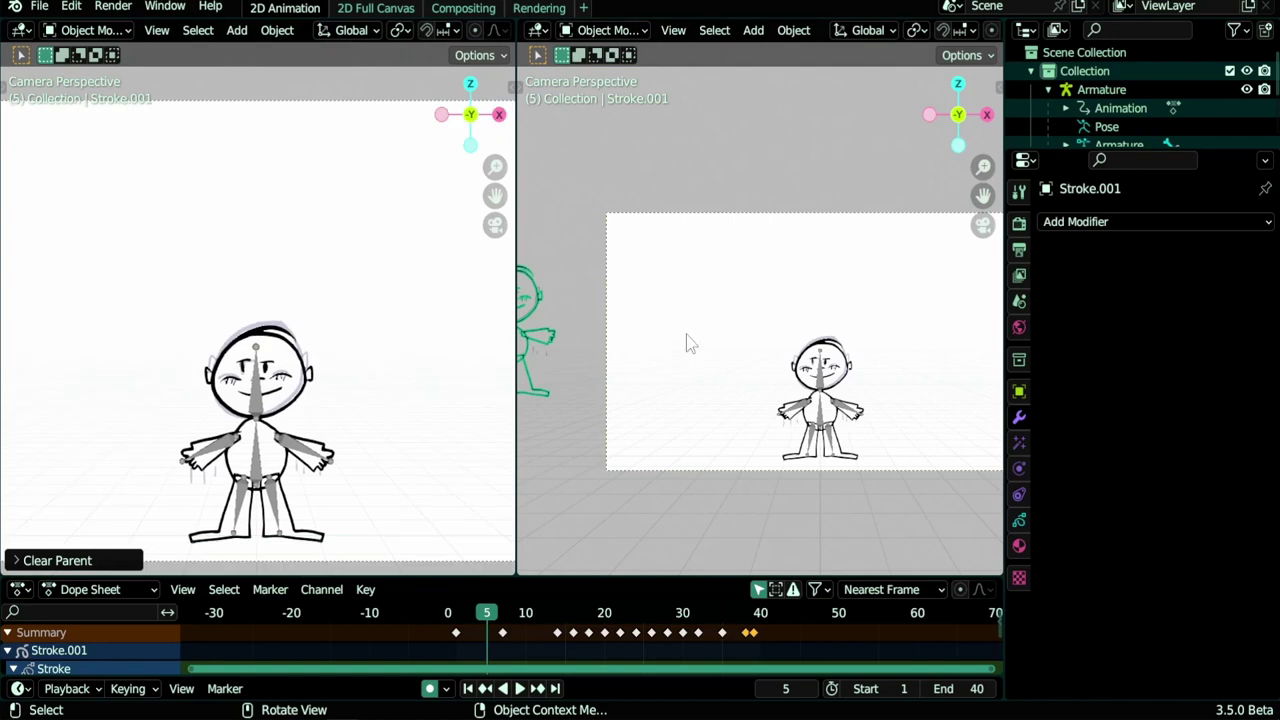
key("KP_1")
scroll(851, 380, "up", 8)
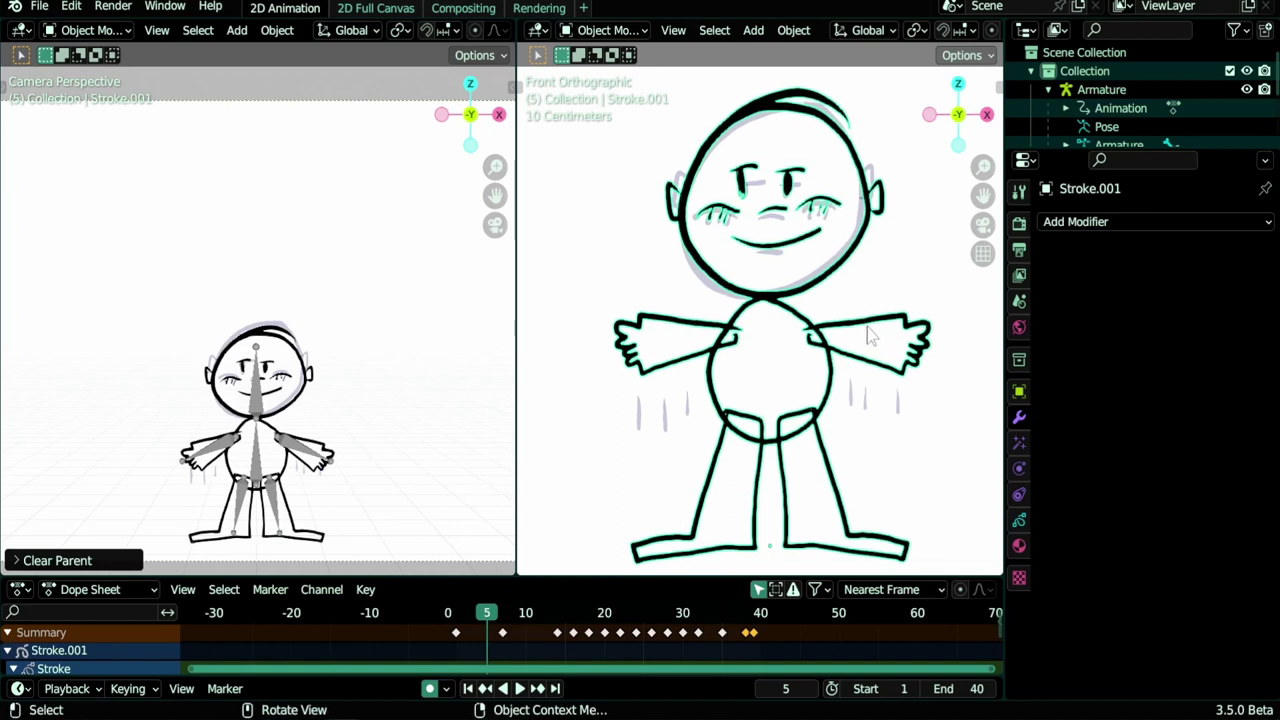
Go to frame 14 and switch the duplicated character to Draw Mode
left_click_drag(486, 612, 557, 612)
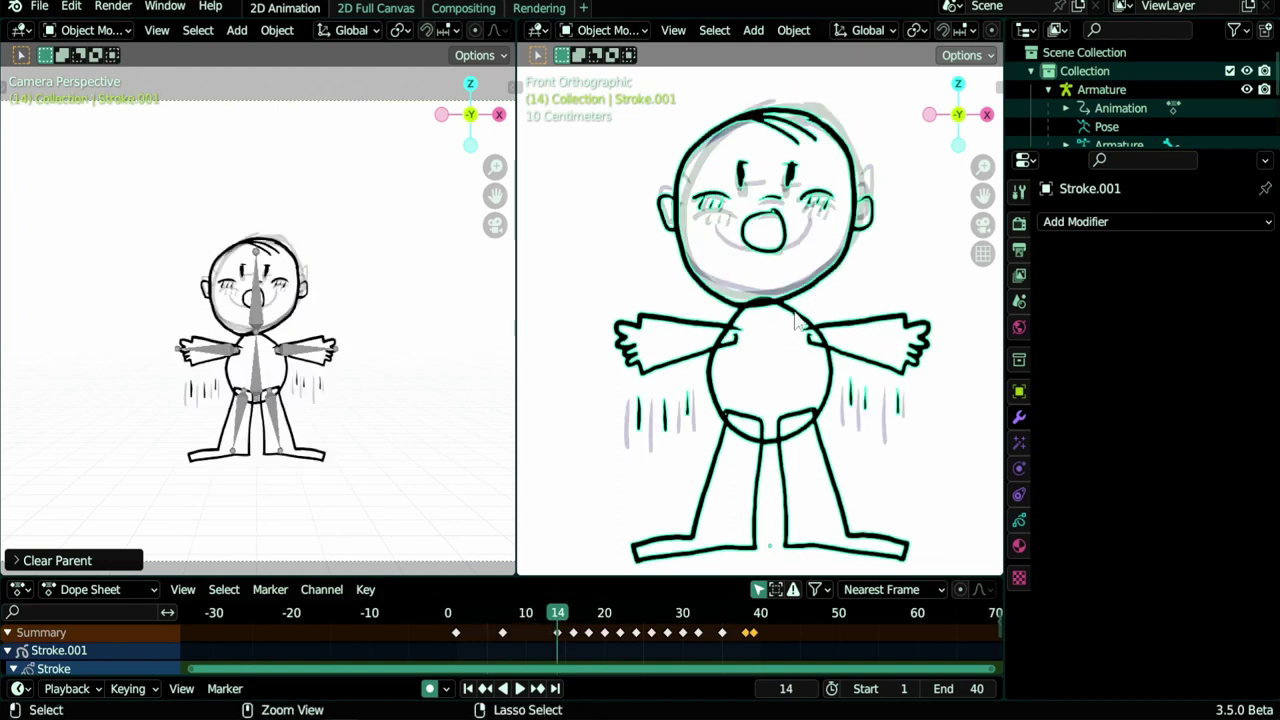
key("ctrl+Tab")
left_click(783, 200)
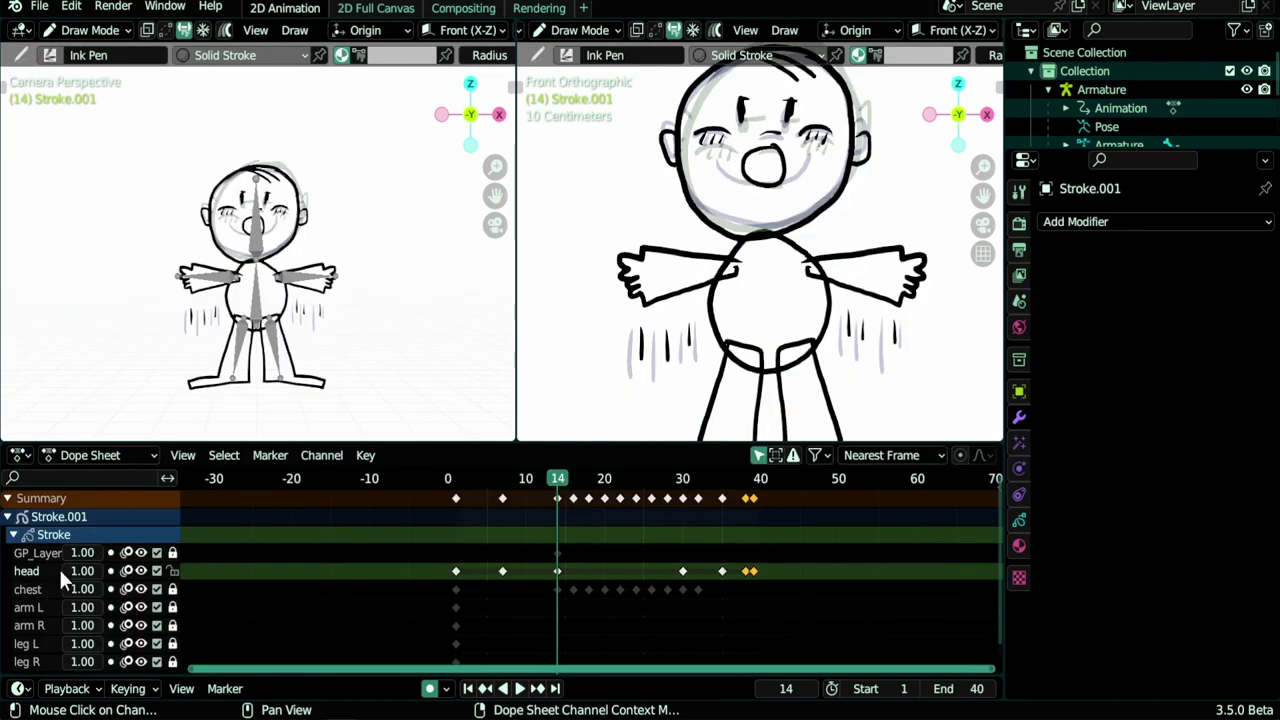
Select the head layer's keyframe at frame 14 and move the playhead to frame 22
left_click(455, 571)
left_click(502, 571)
left_click(557, 571)
left_click_drag(598, 478, 620, 478)
scroll(670, 250, "up", 5, "shift")
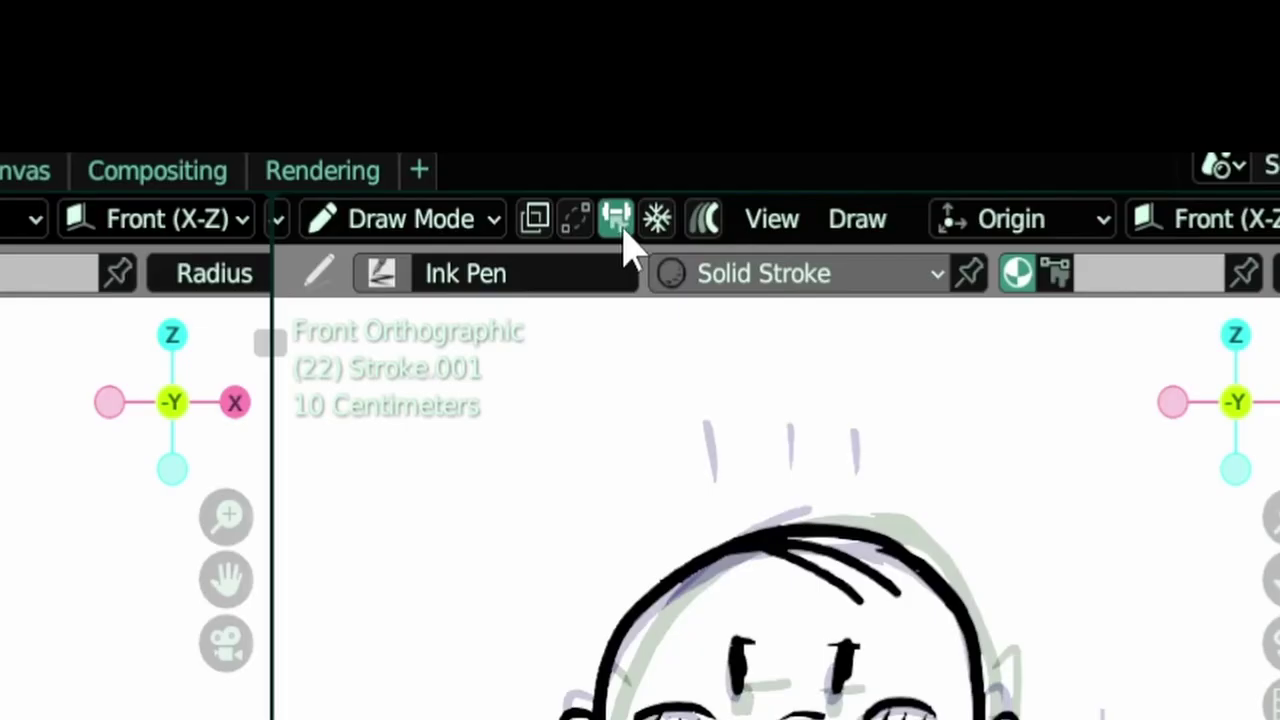
Ensure weight data is added to new strokes and move Vertex Groups above Layers in the object data properties
left_click(677, 37)
left_click(677, 37)
left_click(622, 230)
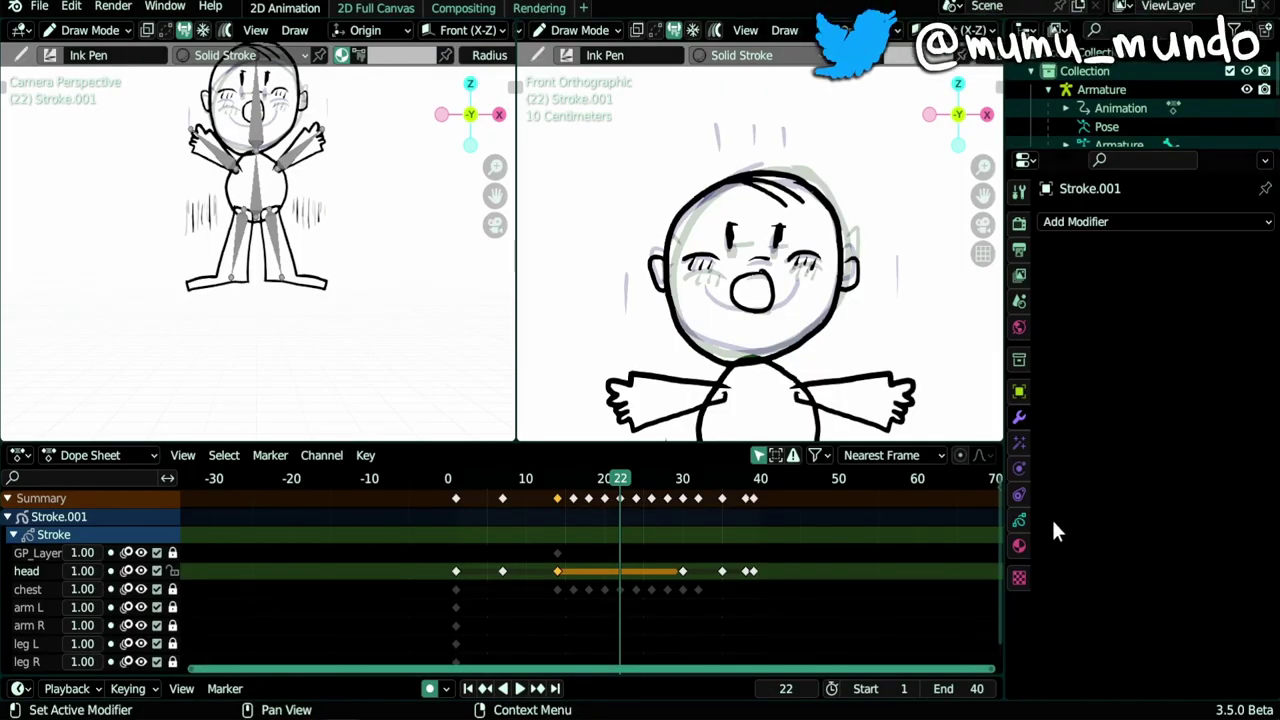
left_click(1020, 521)
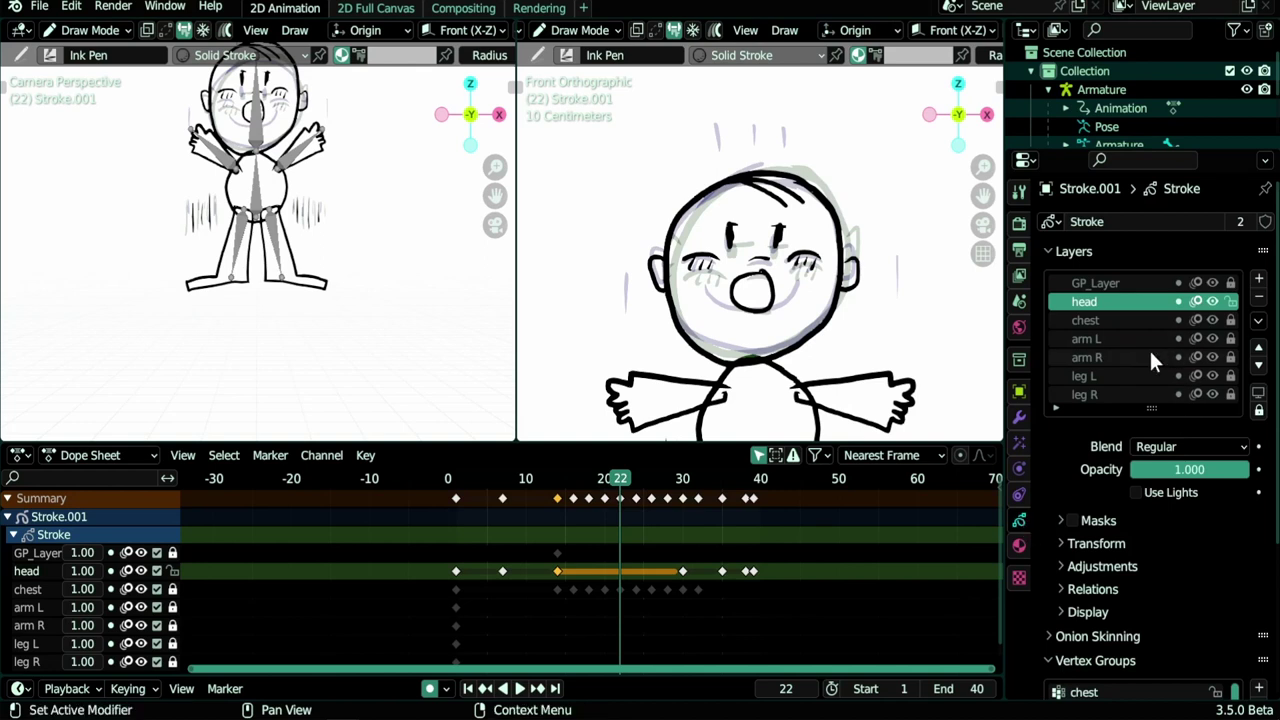
scroll(1130, 450, "down", 5)
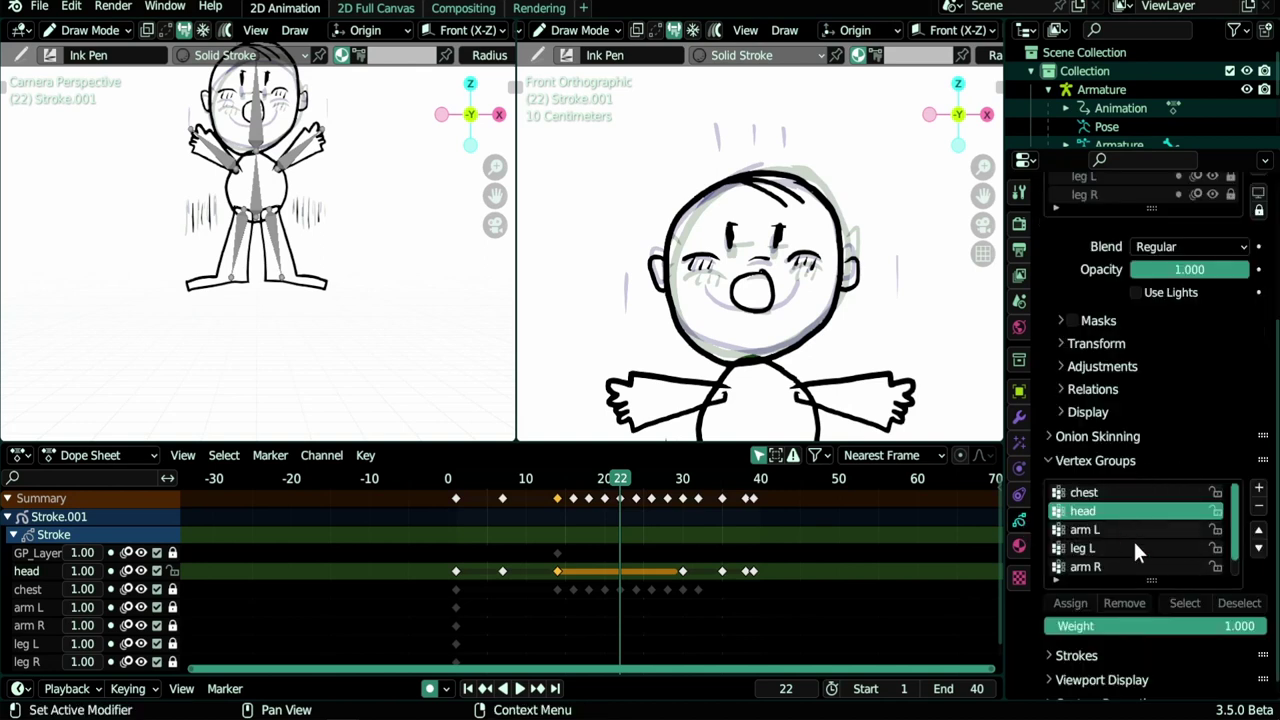
left_click_drag(1264, 463, 1240, 328)
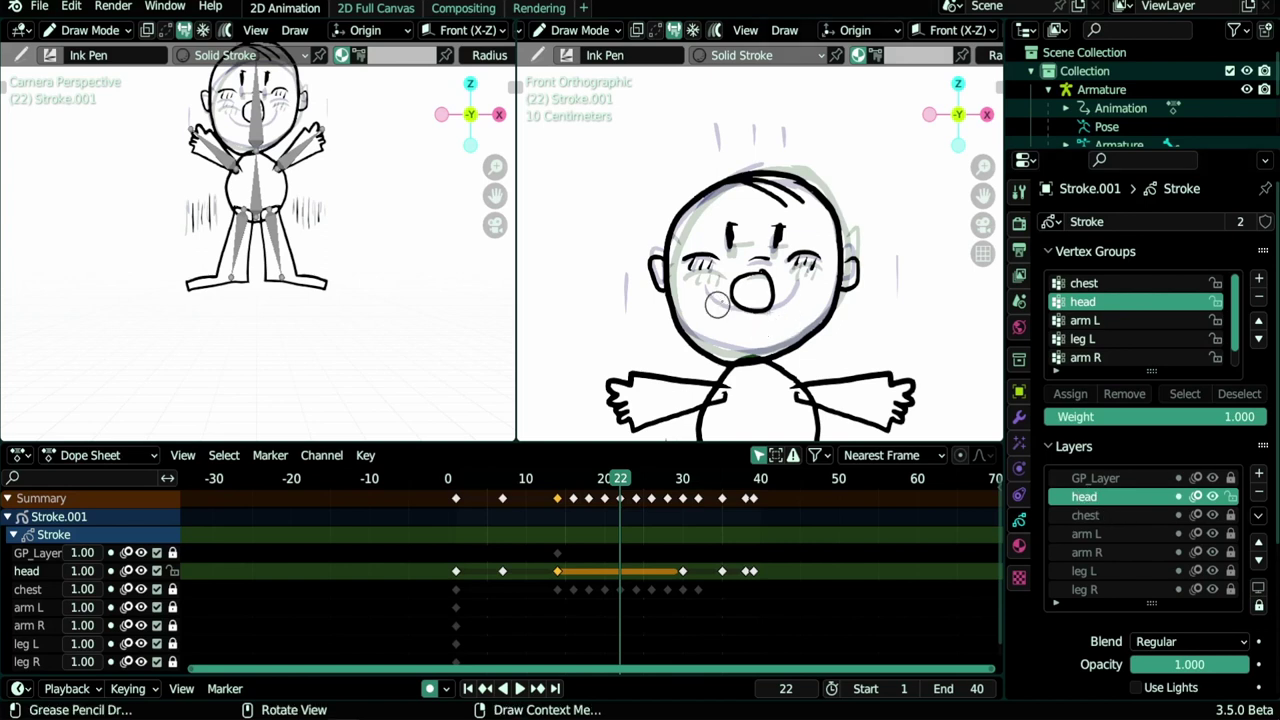
Draw a new, narrow elongated head with face, ears and hair on the duplicate's head layer at frame 22
mouse_move(752, 136)
left_mouse_down()
mouse_move(701, 275)
mouse_move(803, 262)
mouse_move(726, 140)
mouse_move(756, 138)
left_mouse_up()
left_click_drag(697, 262, 698, 306)
left_click_drag(809, 260, 811, 302)
left_click_drag(728, 202, 731, 257)
left_click_drag(770, 196, 771, 252)
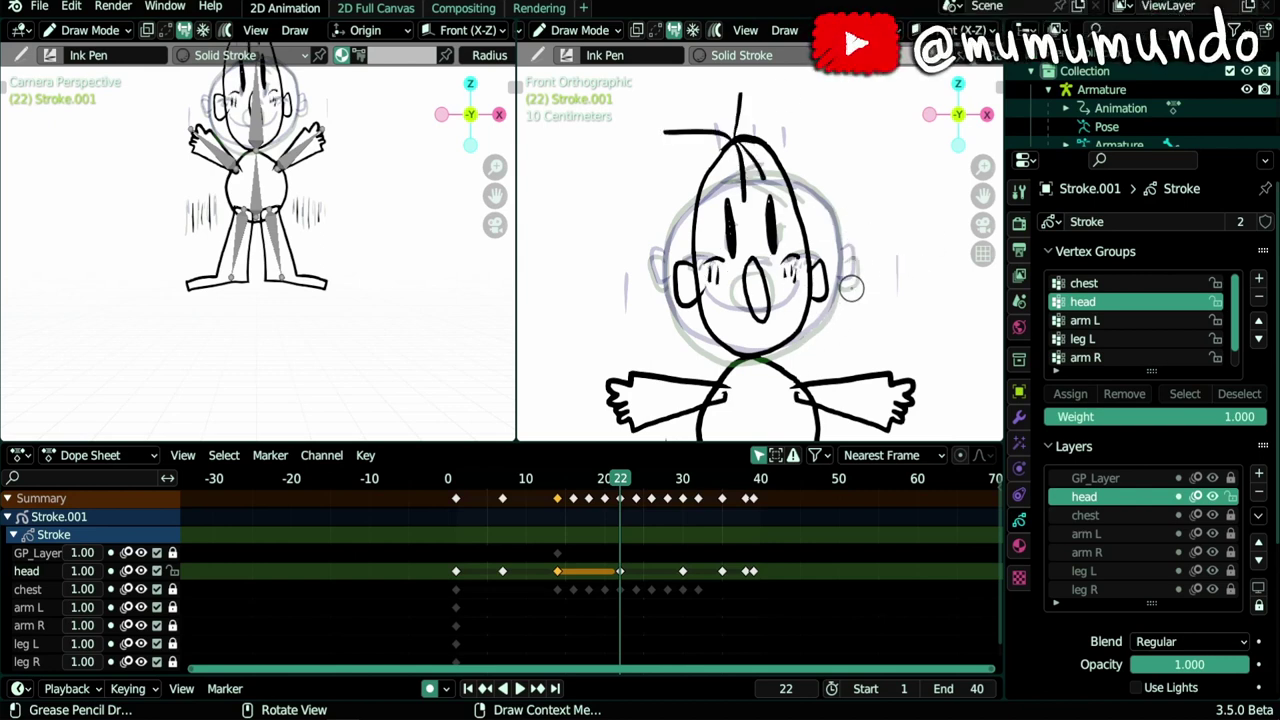
key("space")
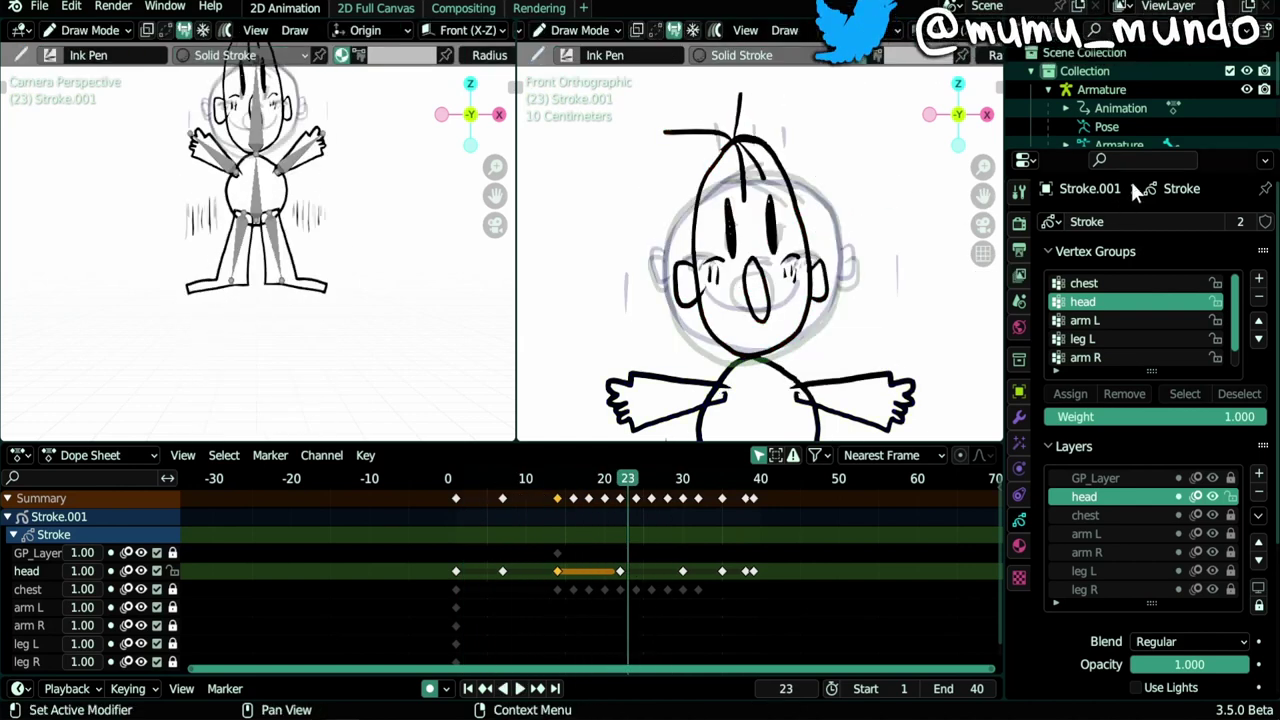
Enlarge the Outliner, switch drawing from Stroke.001 to the original Stroke object and return to frame 22
left_click_drag(1141, 148, 1137, 335)
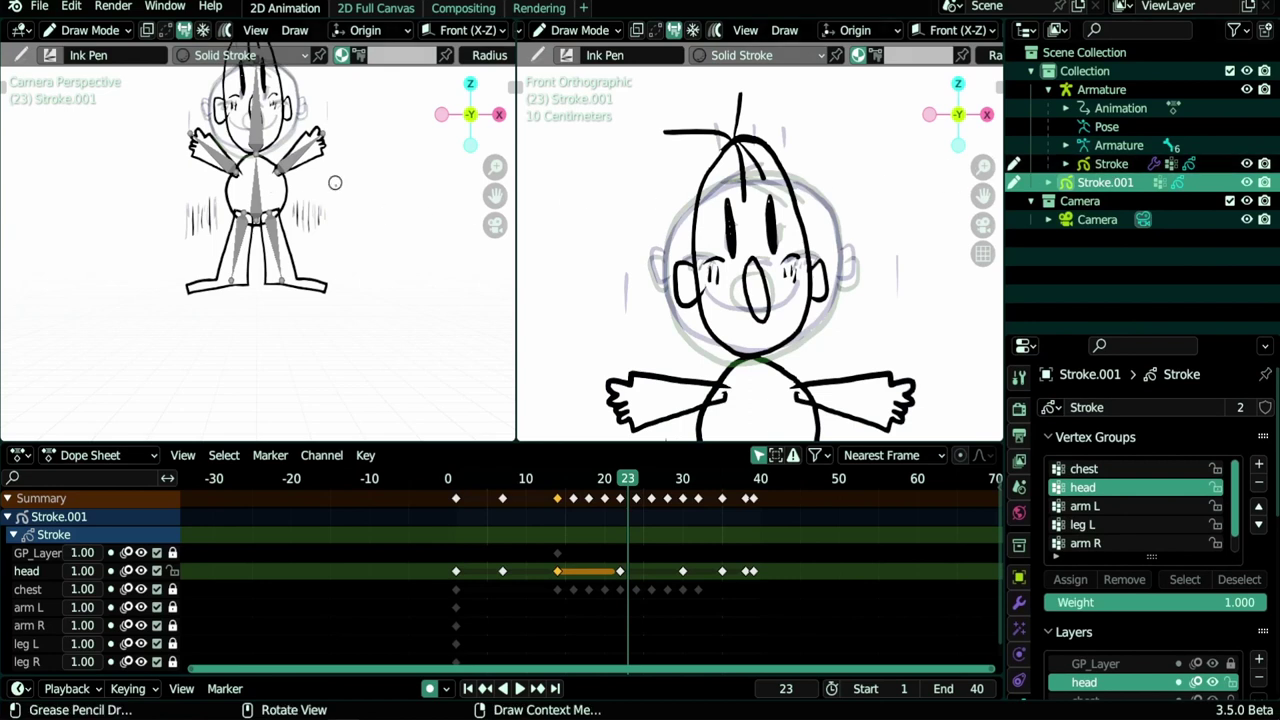
left_click(1124, 166)
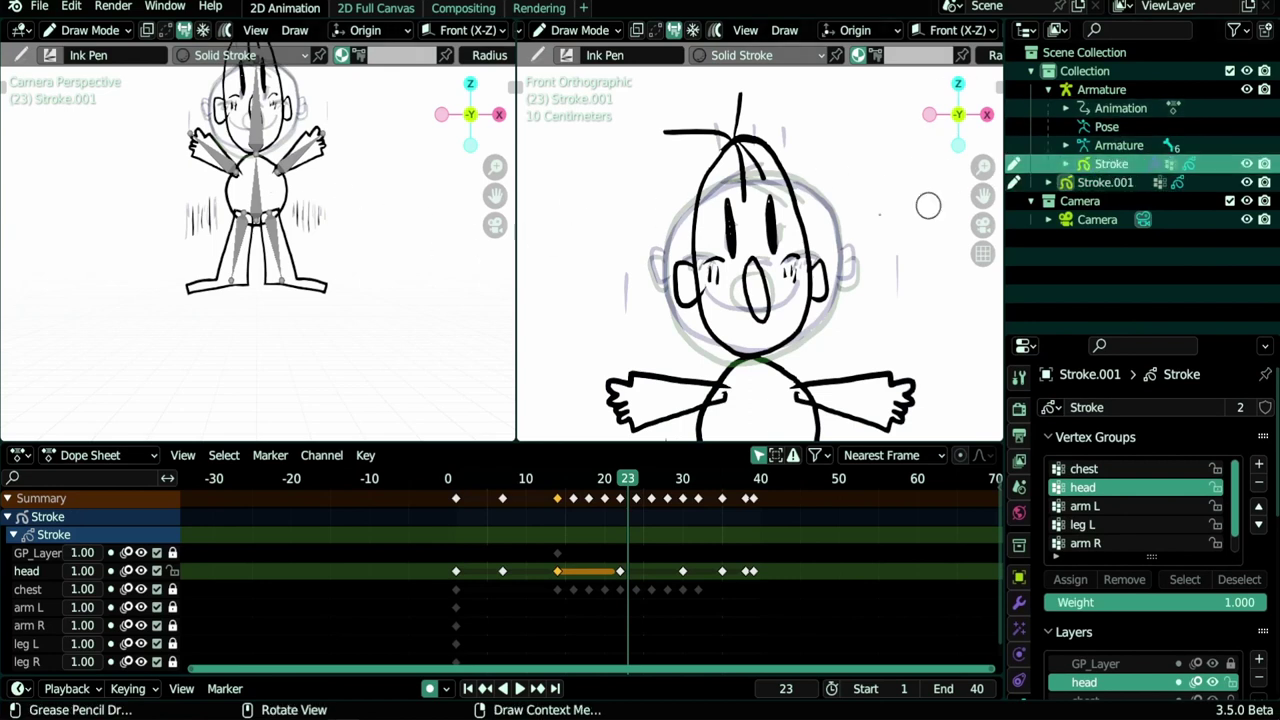
left_click(621, 484)
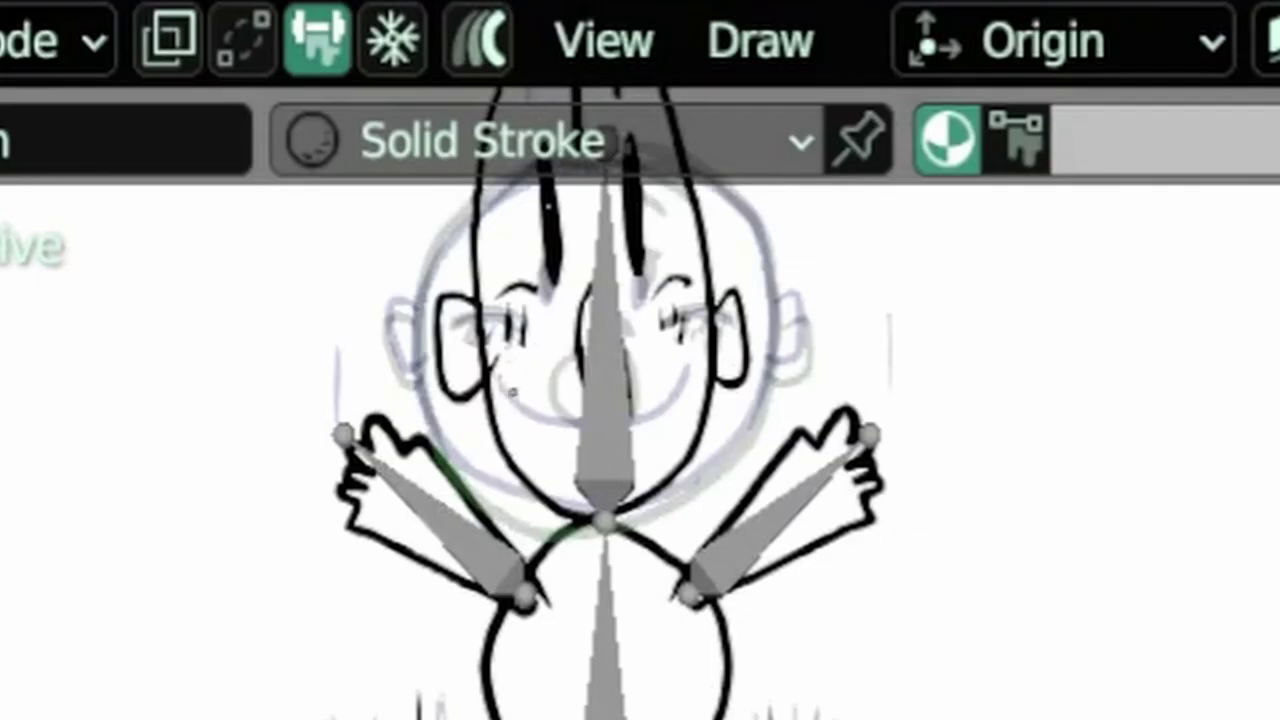
Try drawing a short stroke directly on the rigged character's face in the camera viewport
left_click_drag(240, 118, 231, 135)
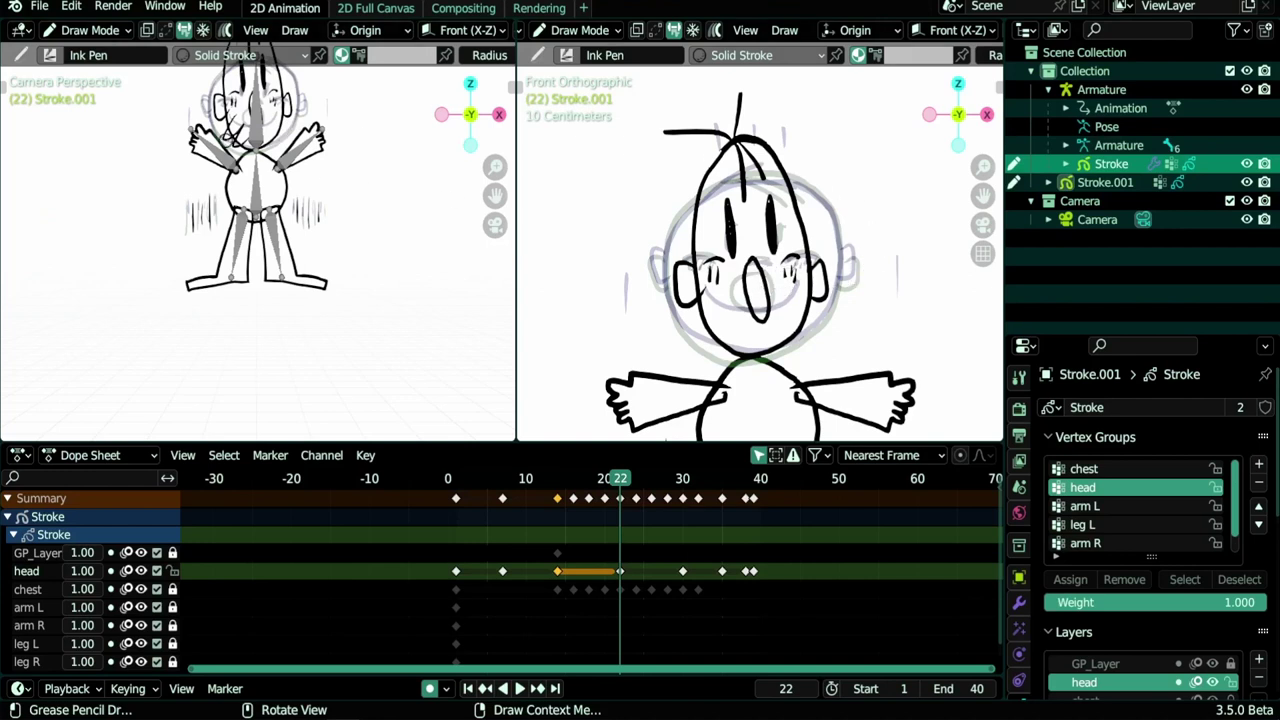
mouse_move(442, 169)
middle_mouse_down("ctrl")
mouse_move(369, 305)
mouse_move(442, 190)
middle_mouse_up("ctrl")
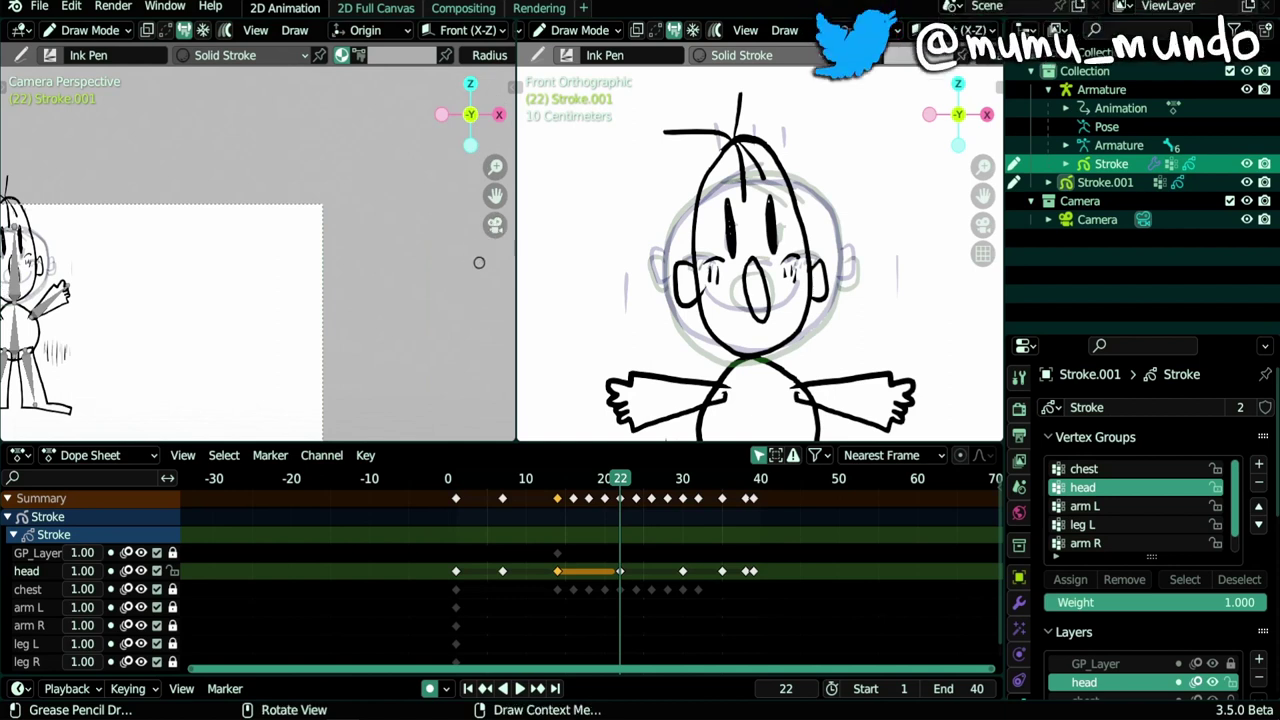
key("Home")
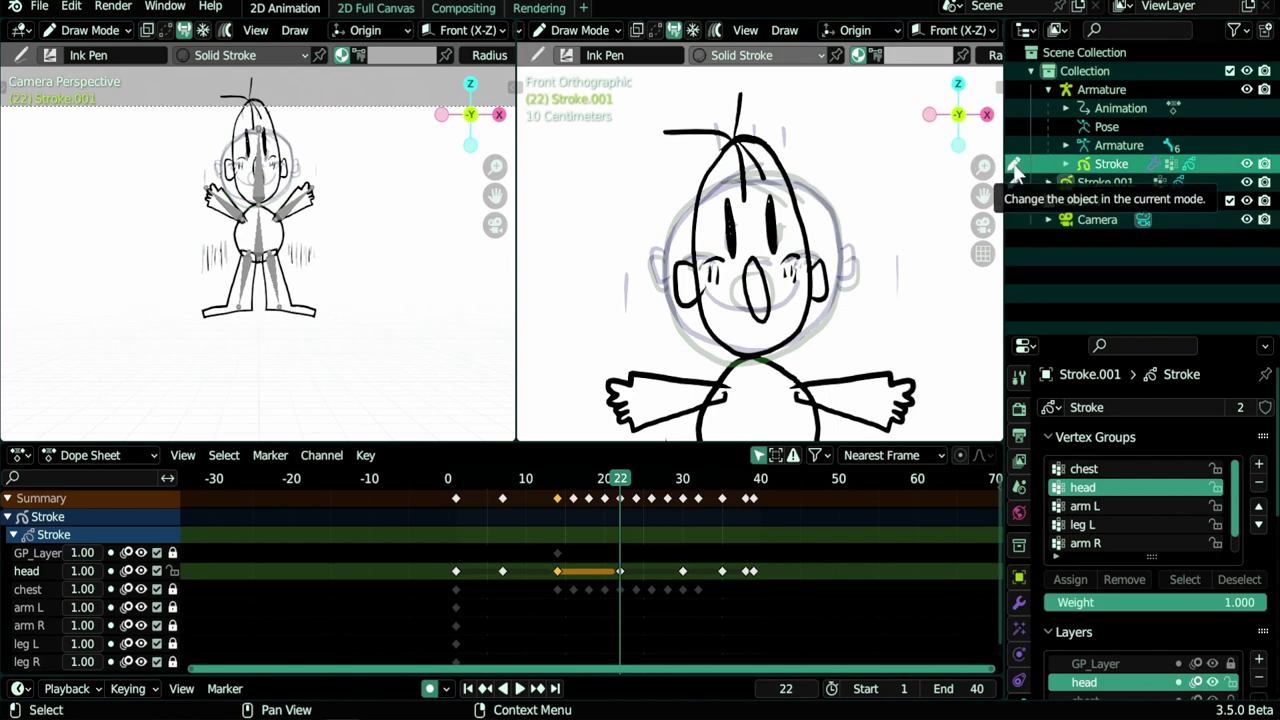
Make the rigged Stroke object active and put it in Draw Mode
left_click(1013, 165)
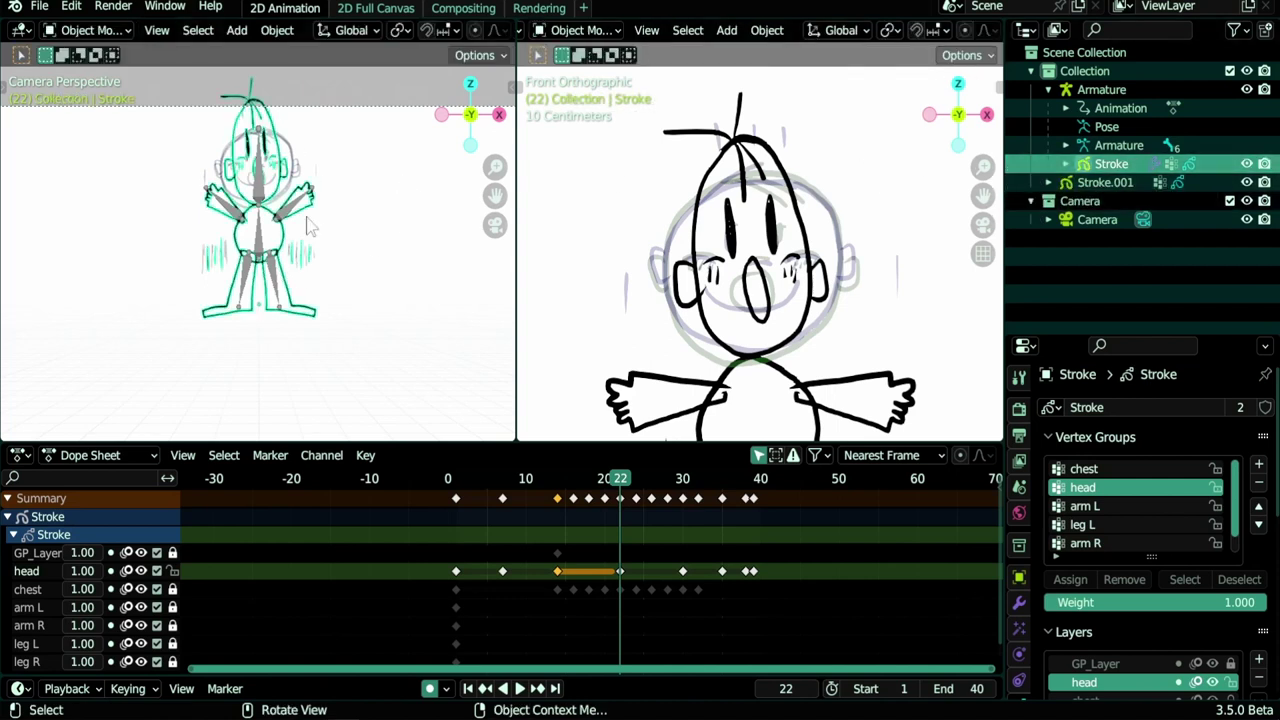
key("ctrl+Tab")
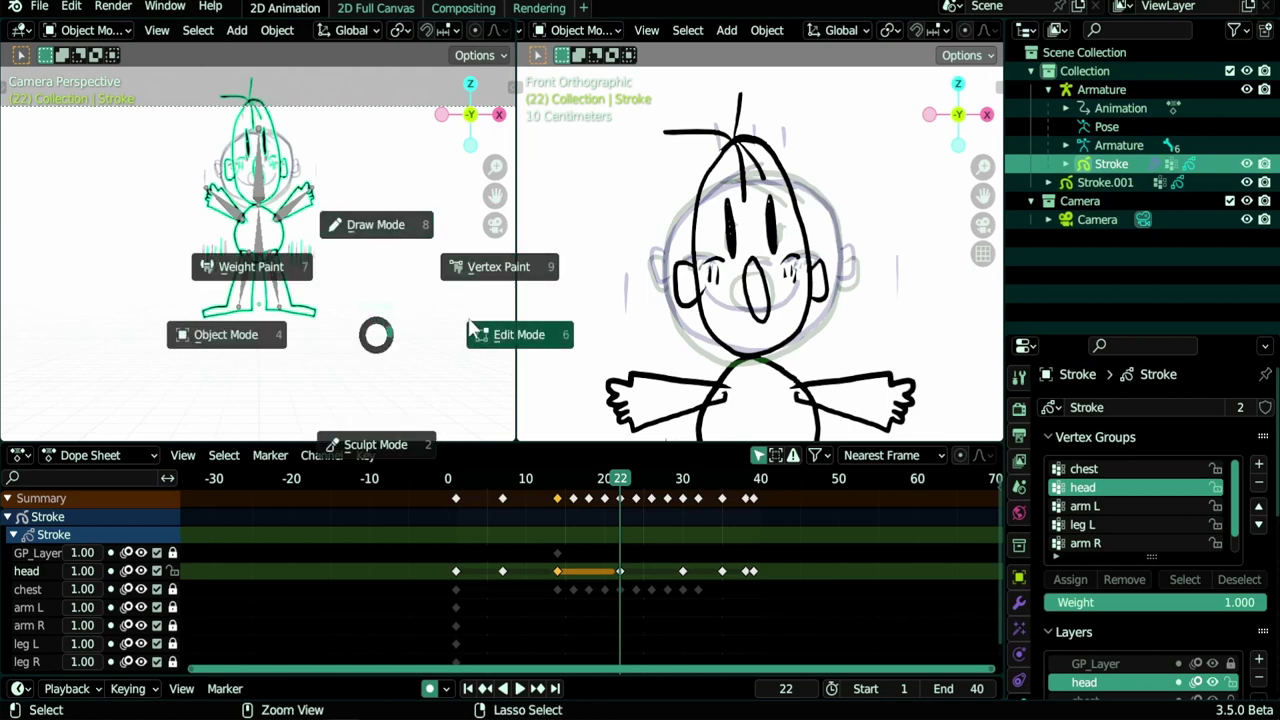
left_click(384, 240)
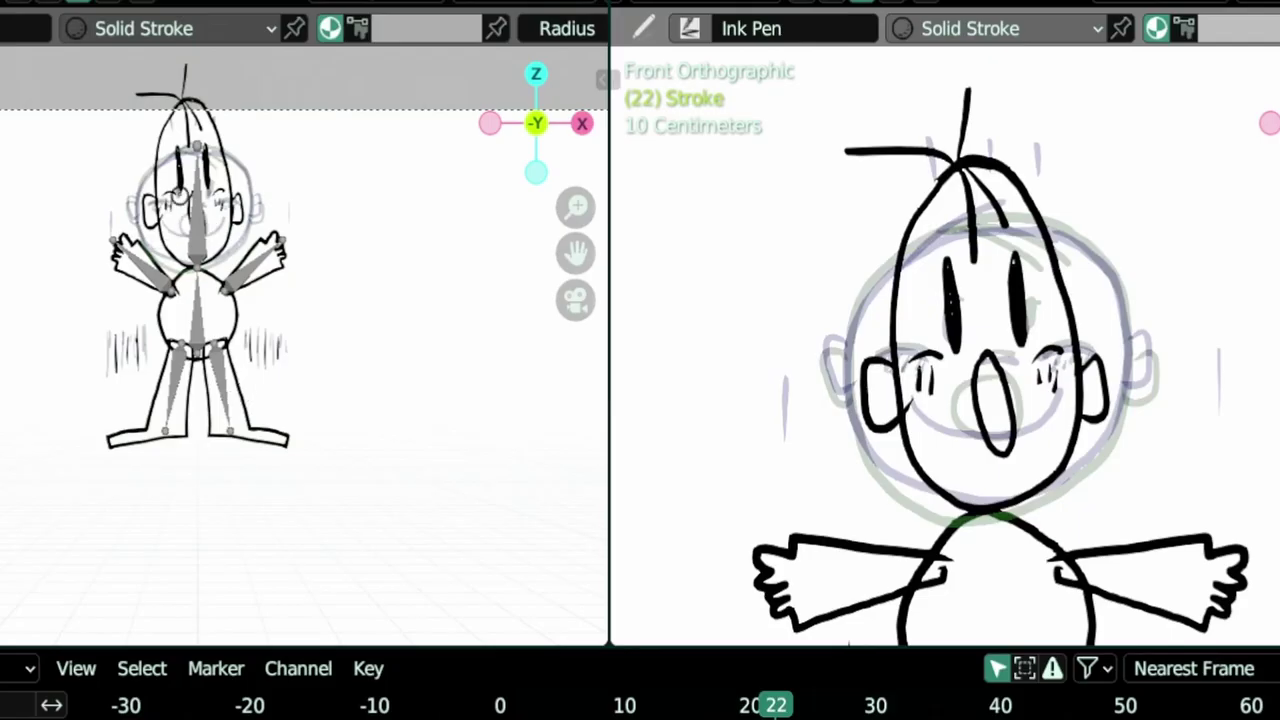
Try drawing diagonal strokes across both sides of the rigged character's face in the camera viewport and undo them
left_click_drag(192, 186, 166, 240)
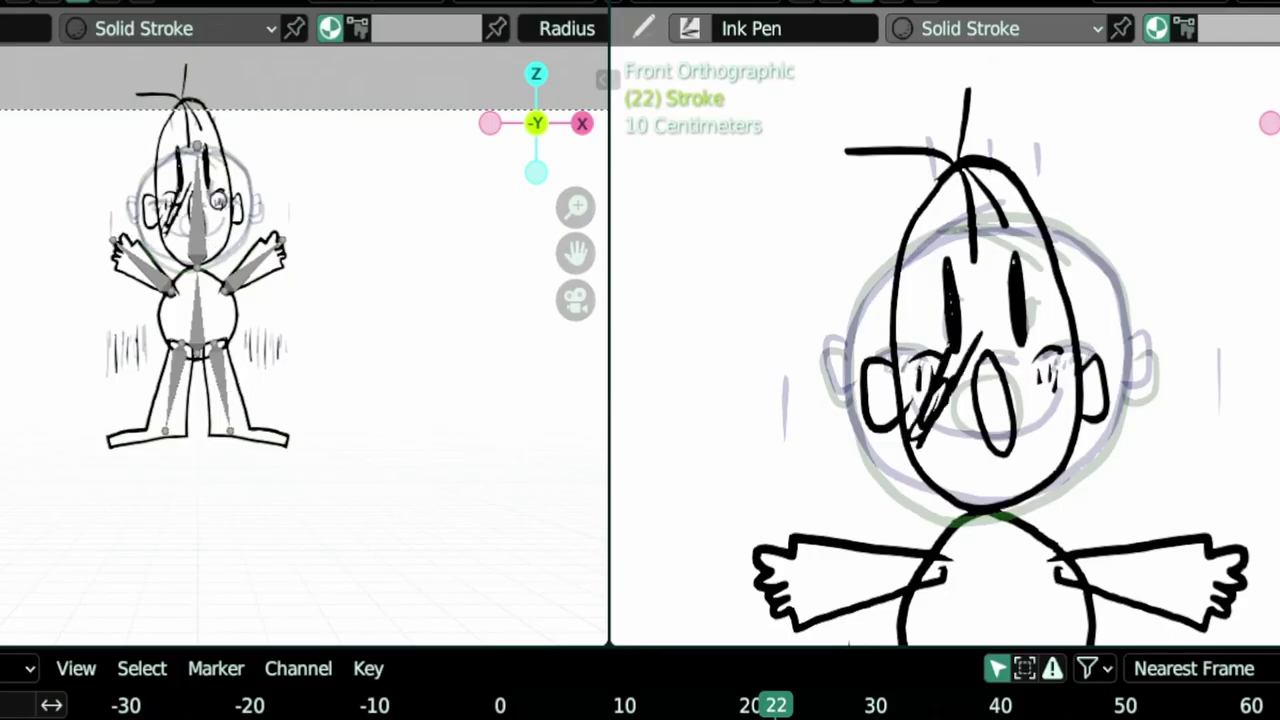
left_click_drag(205, 200, 232, 228)
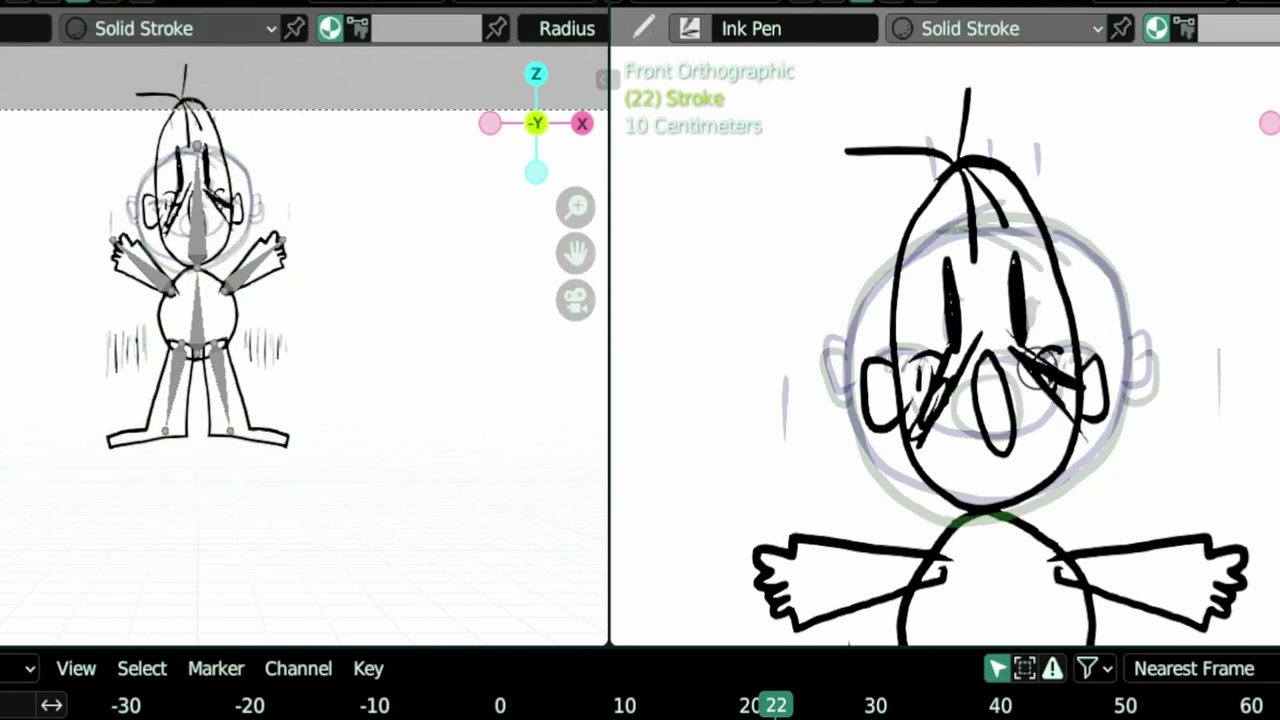
left_click_drag(168, 204, 174, 220)
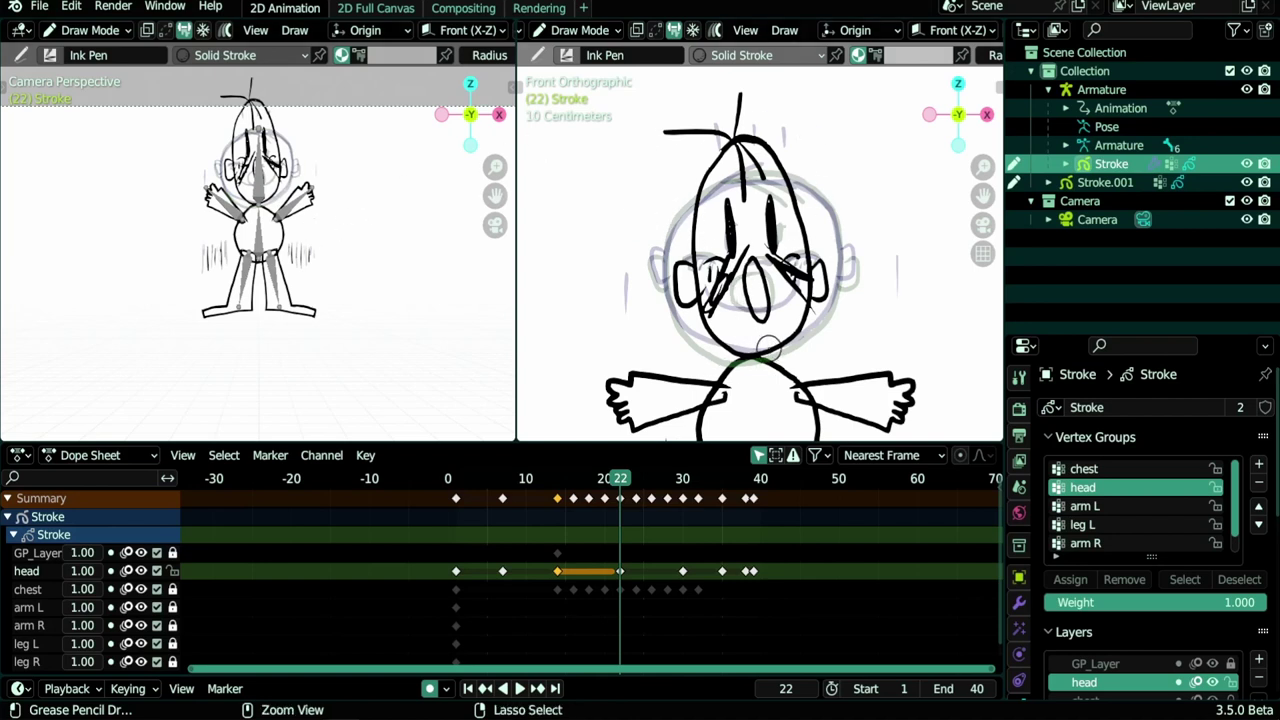
key("ctrl+z")
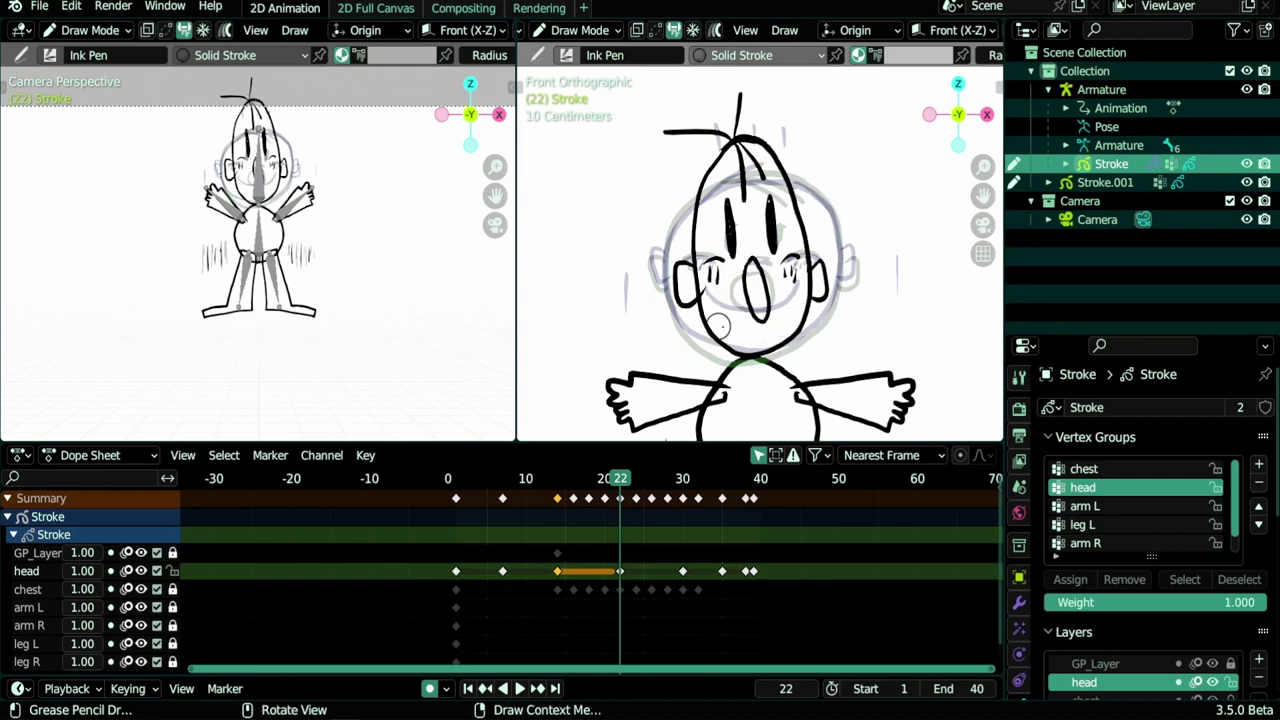
Try Edit Mode on the rigged Stroke object and return to Object Mode
key("ctrl+Tab")
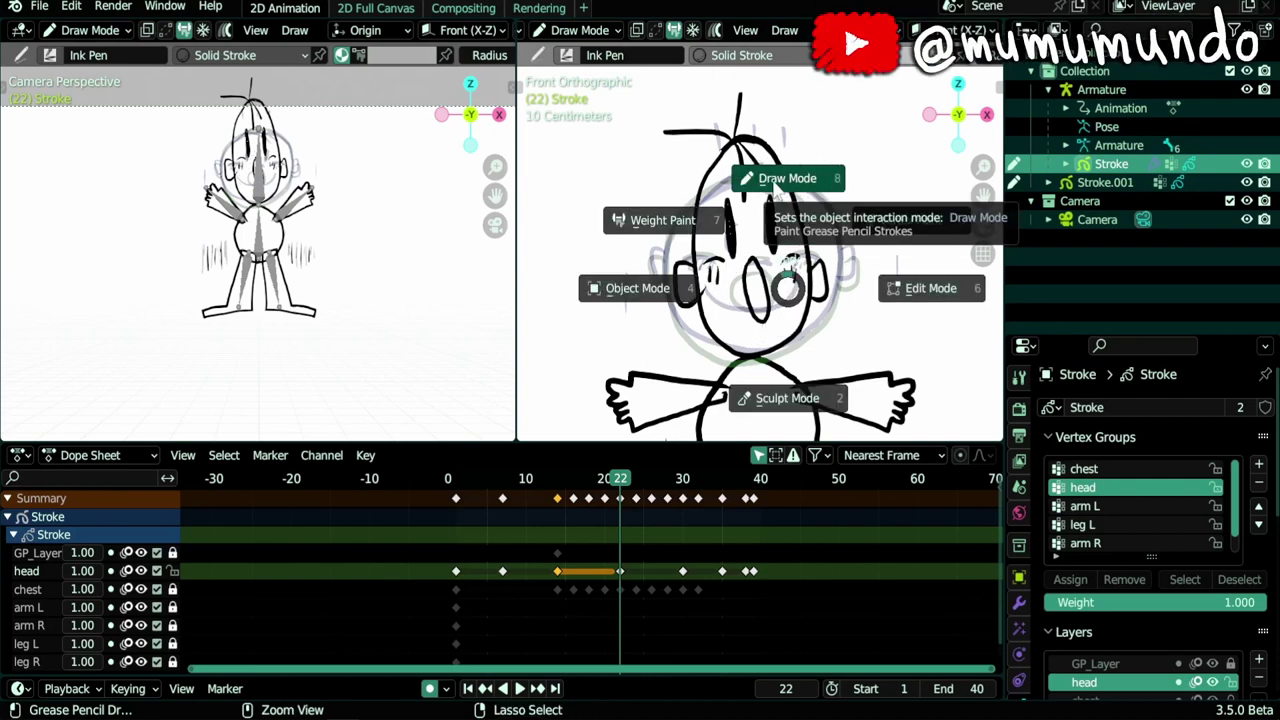
left_click(929, 288)
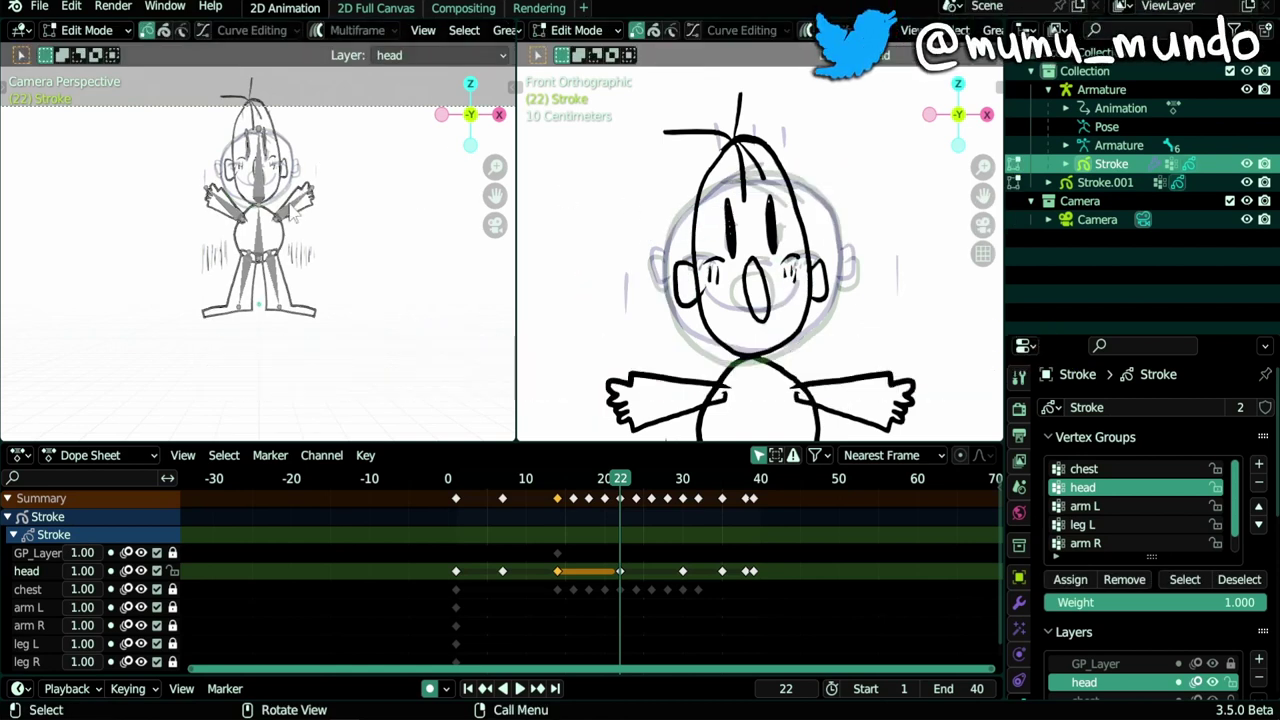
left_click(1013, 164)
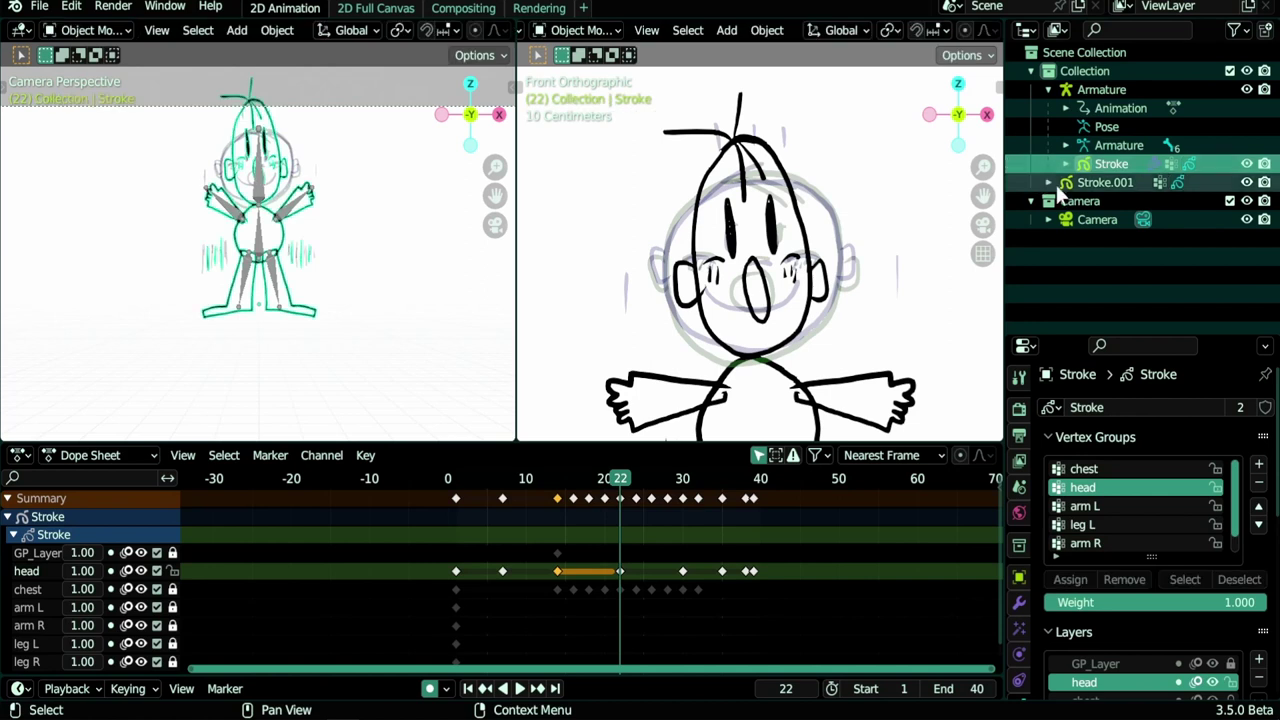
Select the unrigged Stroke.001 duplicate and enter Edit Mode
left_click(1085, 184)
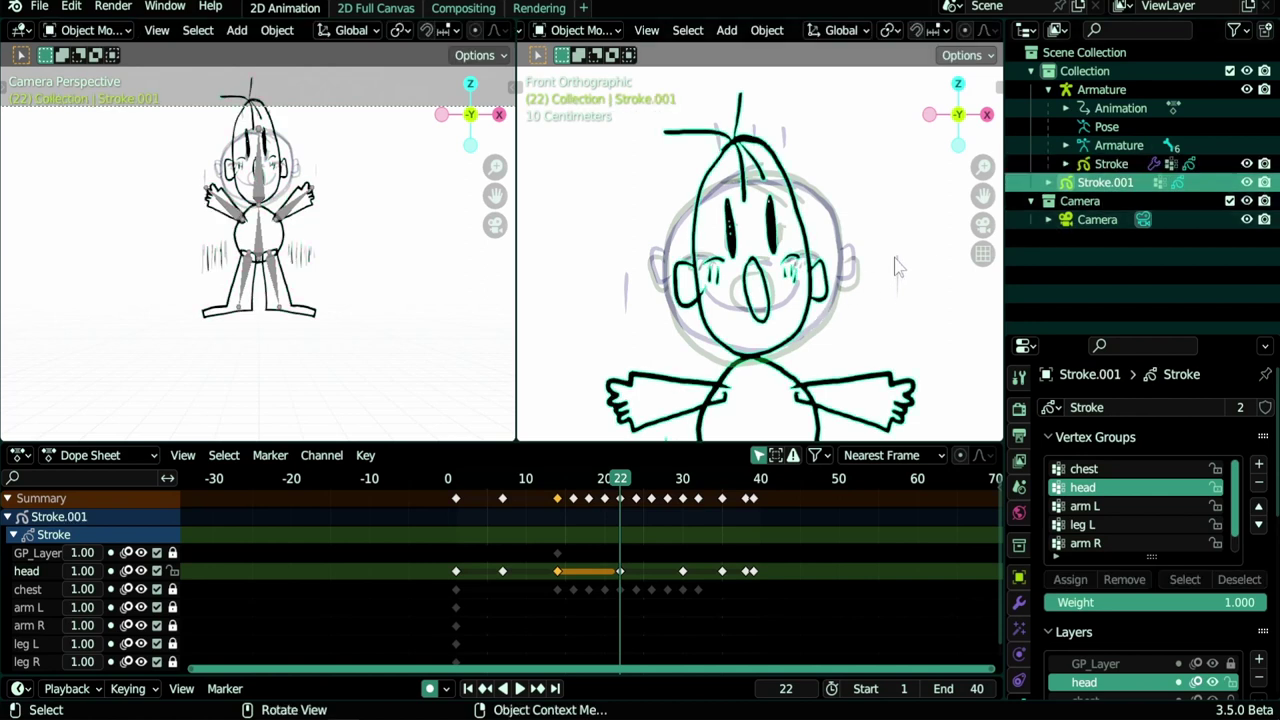
key("ctrl+Tab")
left_click(1026, 252)
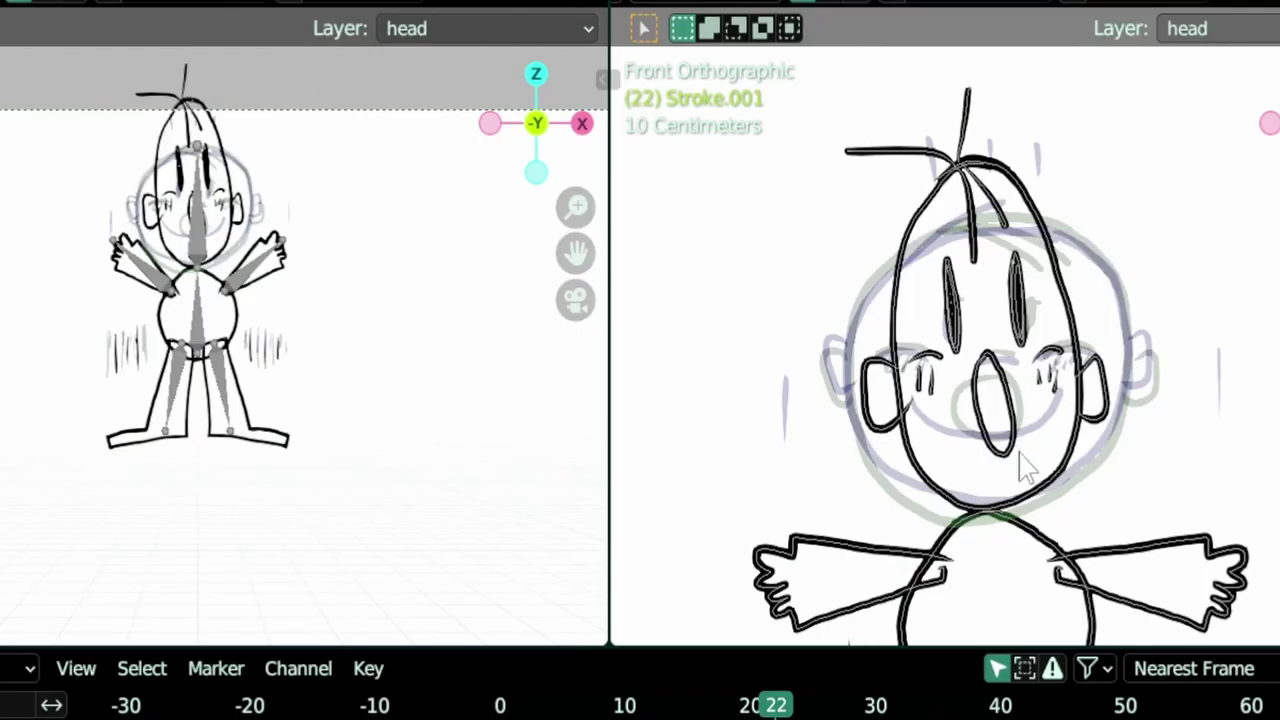
Select the duplicate's whole nose stroke at frame 22 and try moving it around the face
left_click(1005, 452)
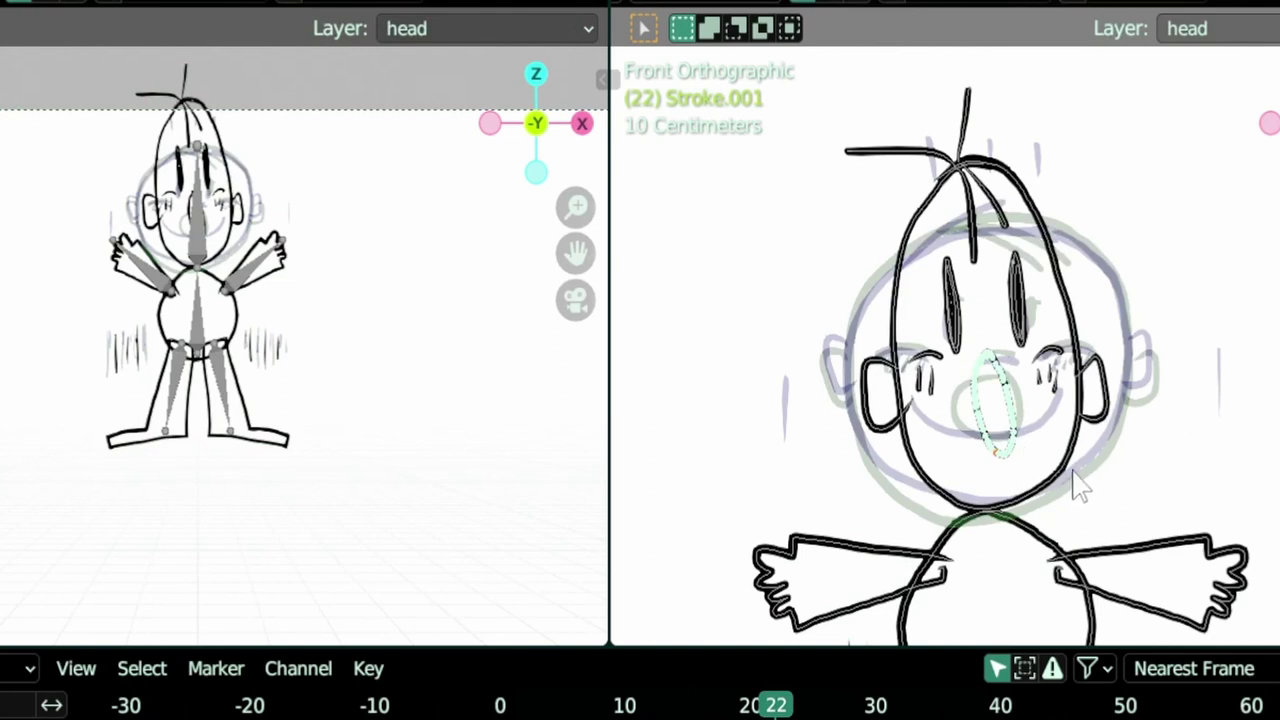
key("ctrl+l")
key("g")
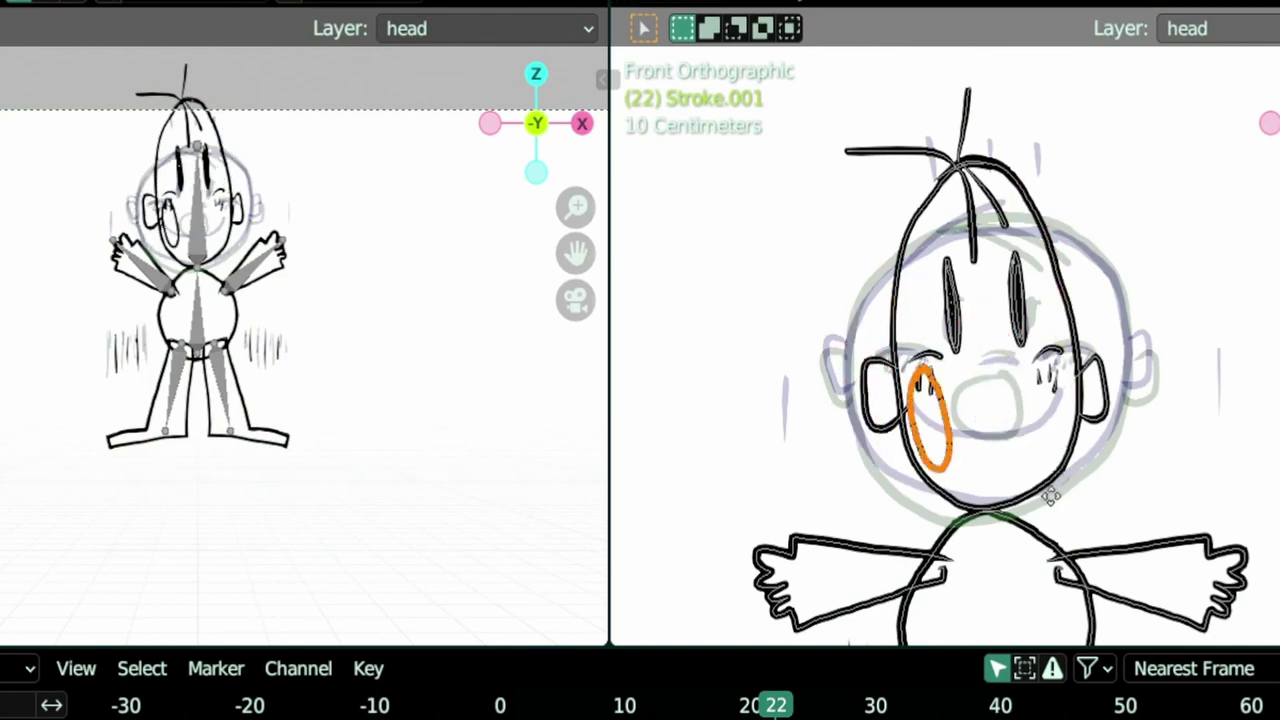
left_click(1040, 449)
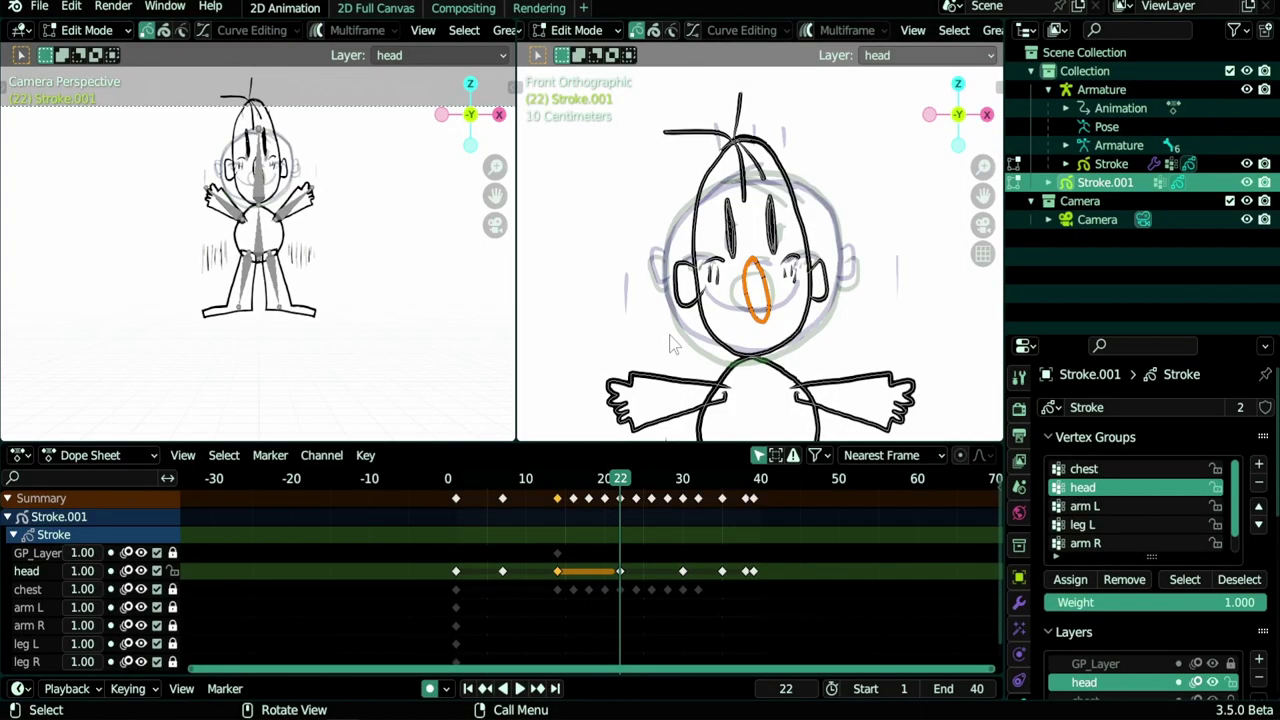